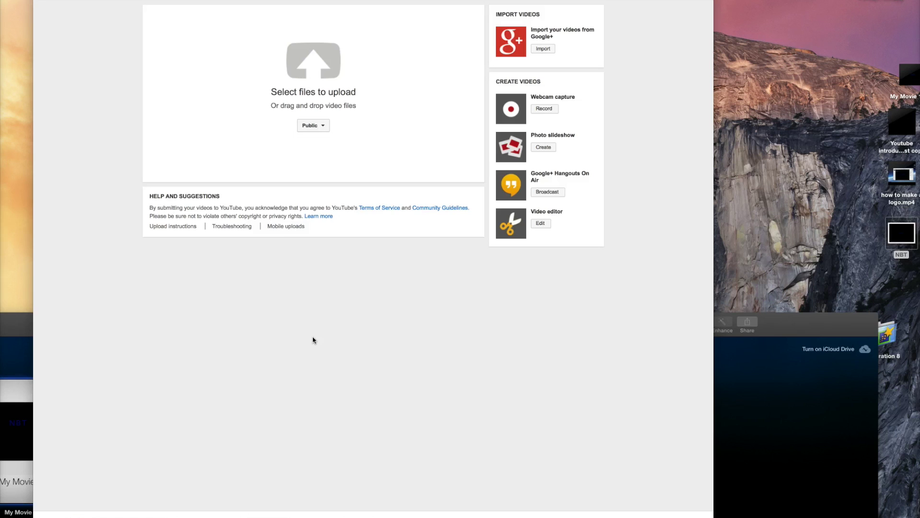
pyautogui.click(363, 297)
pyautogui.click(319, 391)
pyautogui.click(727, 446)
pyautogui.click(575, 428)
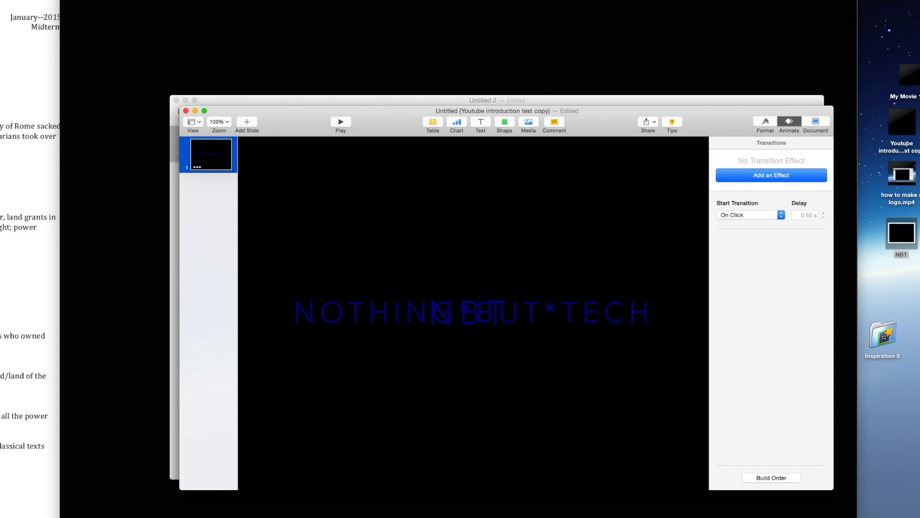
# Step: Bring the Youtube introduction test copy presentation onto Desktop 3 and reposition its window over the YouTube upload page
pyautogui.hotkey('ctrl', 'Down')
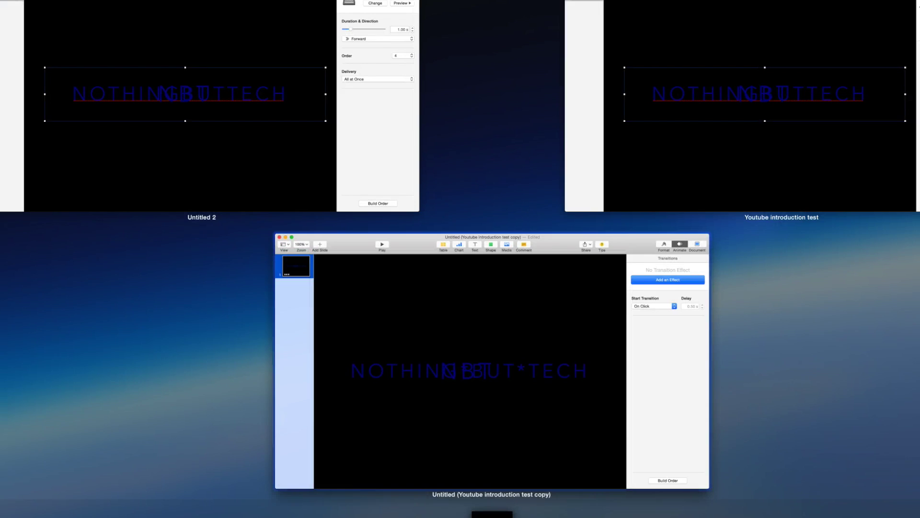
pyautogui.click(417, 302)
pyautogui.hotkey('ctrl', 'Up')
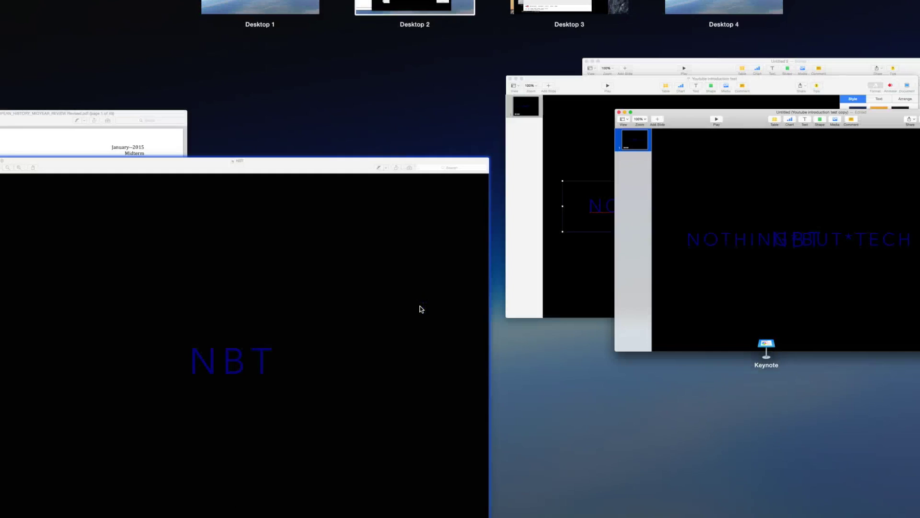
pyautogui.click(612, 10)
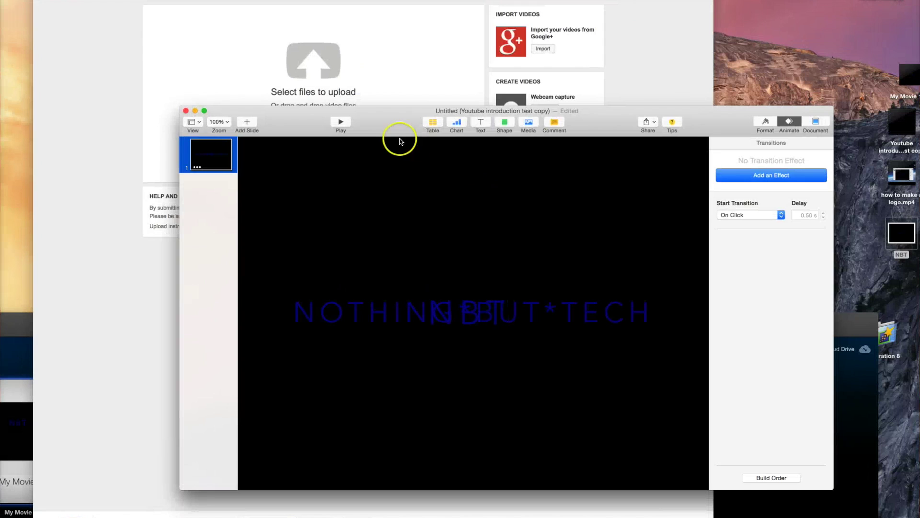
pyautogui.moveTo(392, 124); pyautogui.dragTo(306, 108)
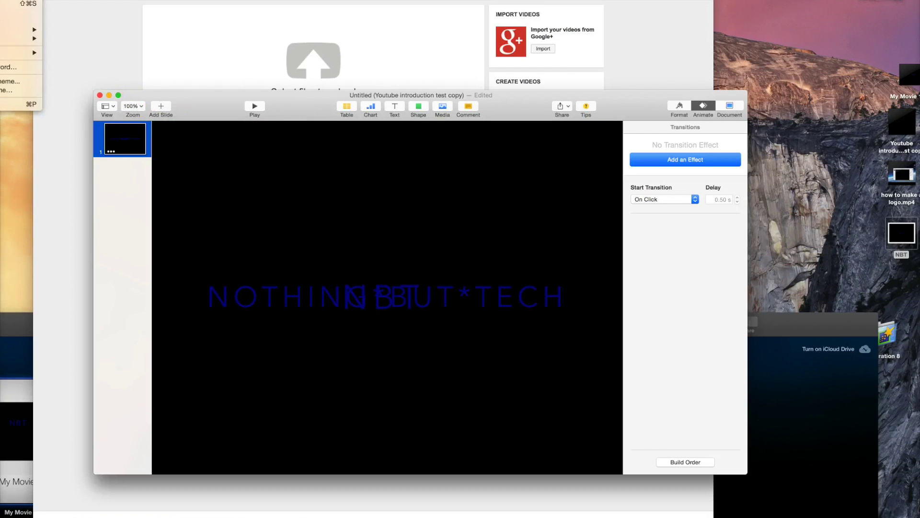
# Step: Create a new presentation with the standard-format Black theme
pyautogui.click(14, 81)
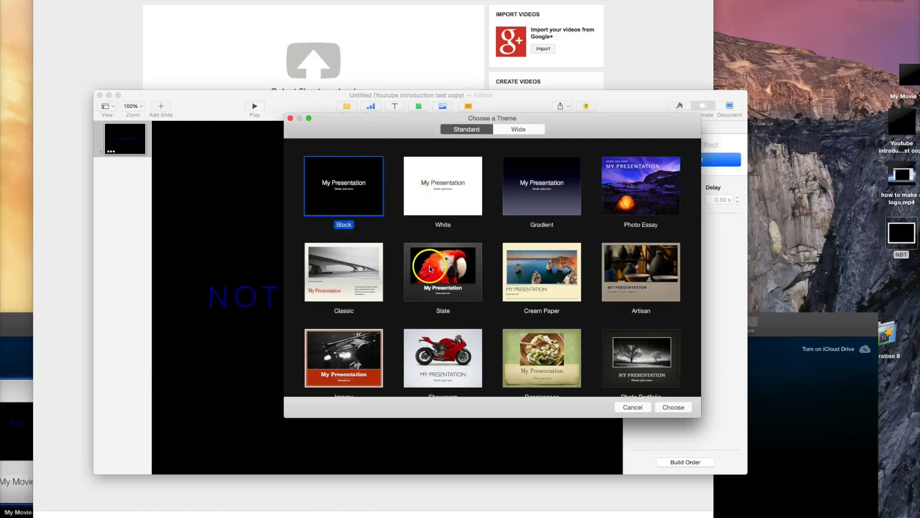
pyautogui.click(673, 406)
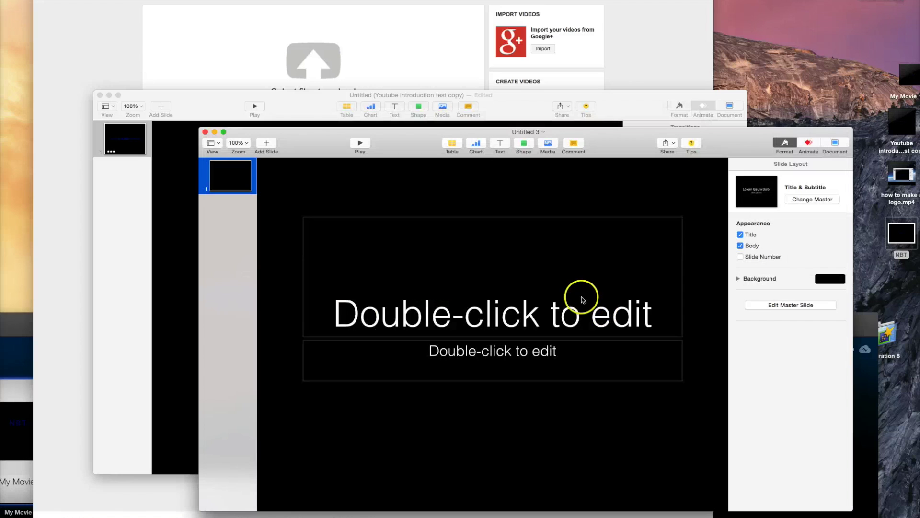
# Step: Add a Title - Center slide and delete the original Title & Subtitle slide
pyautogui.click(262, 145)
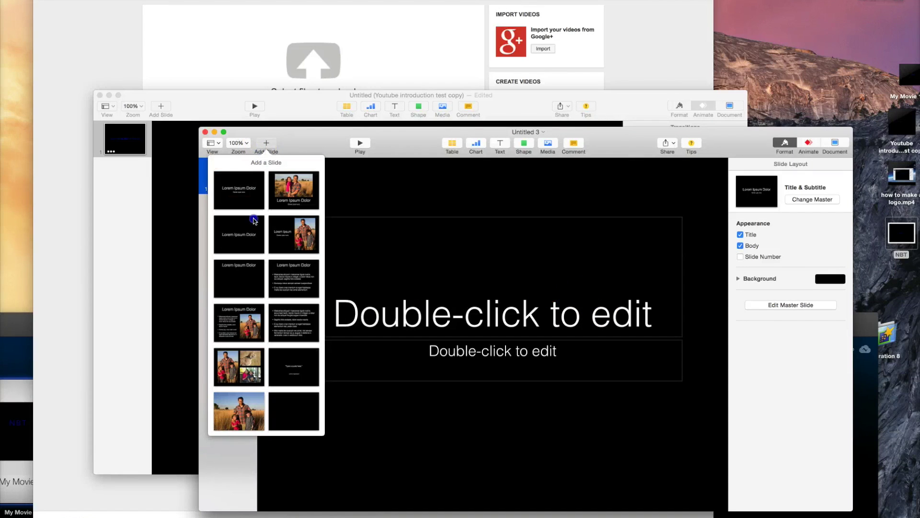
pyautogui.click(252, 237)
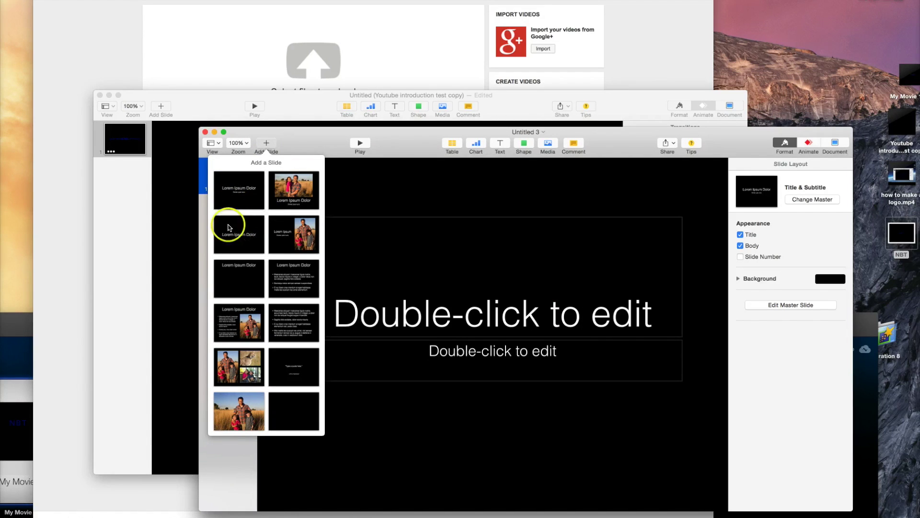
pyautogui.click(234, 248)
pyautogui.click(234, 180)
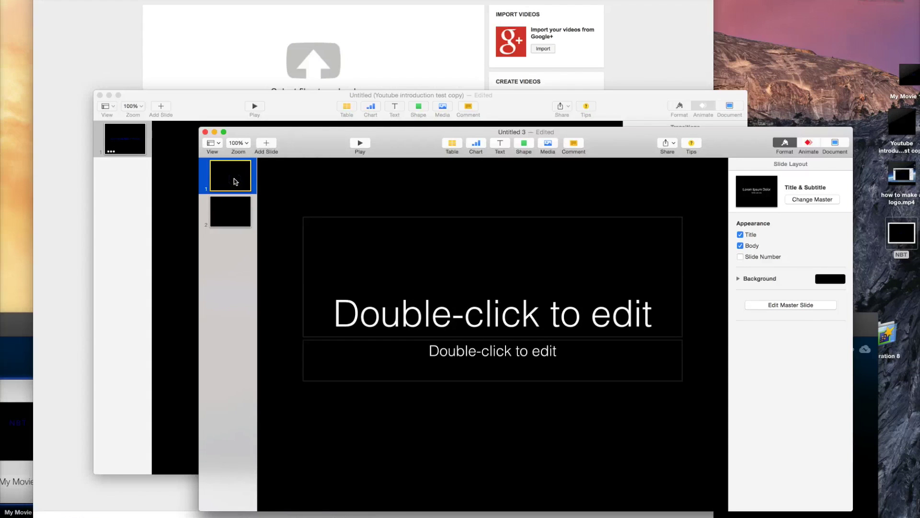
pyautogui.press('Delete')
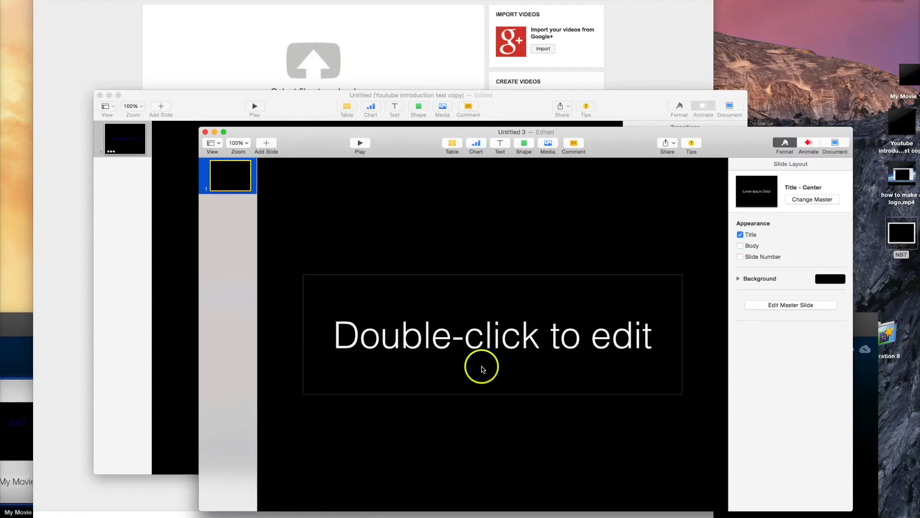
# Step: Enter "Nothing*But*Tech" as the slide's title text
pyautogui.doubleClick(499, 338)
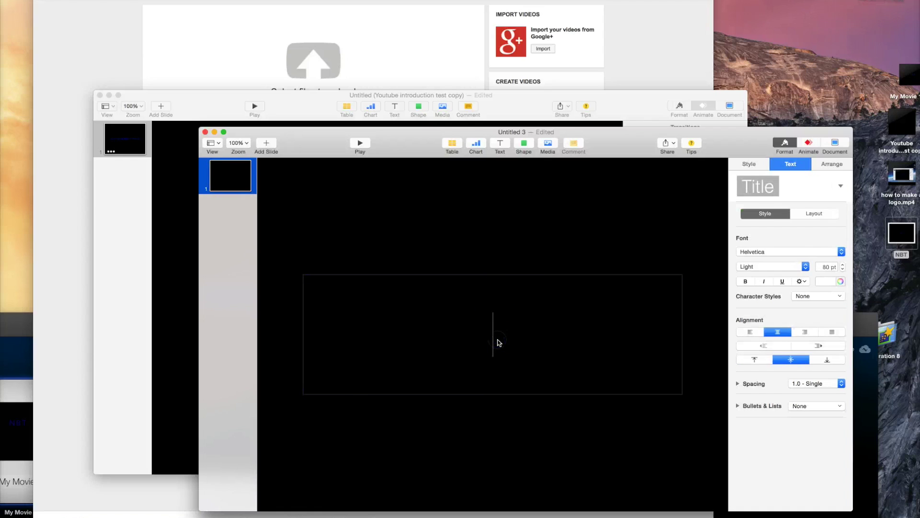
pyautogui.write('Nothing')
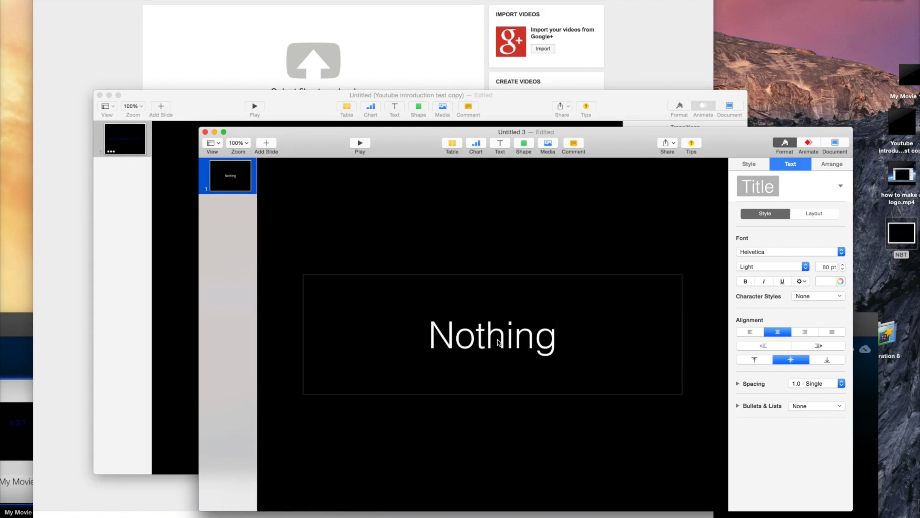
pyautogui.write('*')
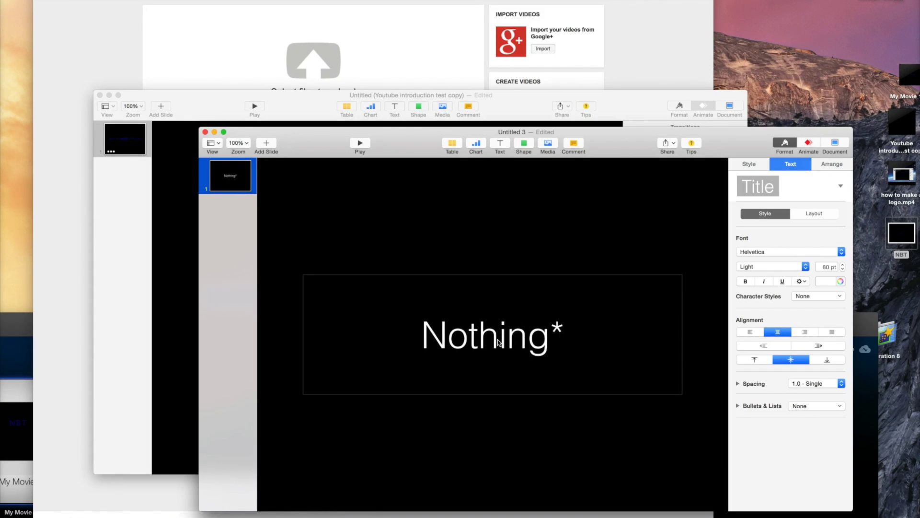
pyautogui.press('BackSpace')
pyautogui.write('*BUt')
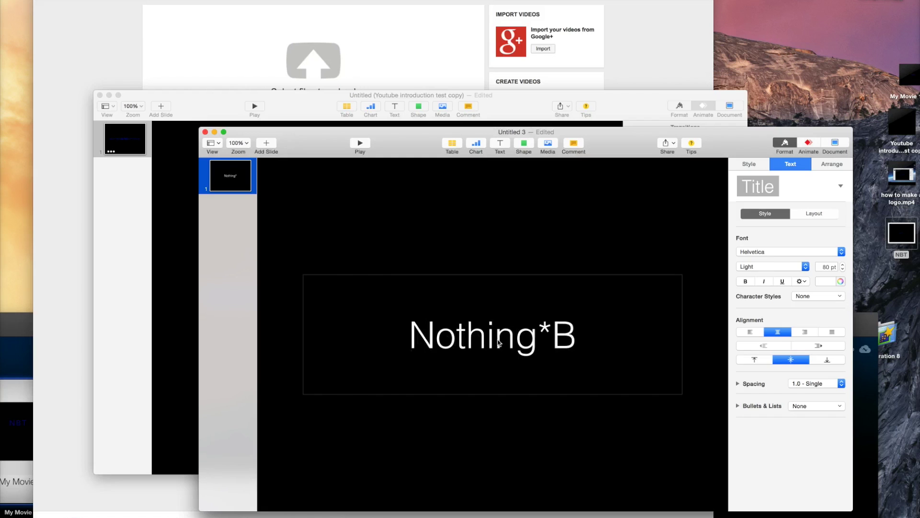
pyautogui.press('BackSpace')
pyautogui.press('BackSpace')
pyautogui.write('ut')
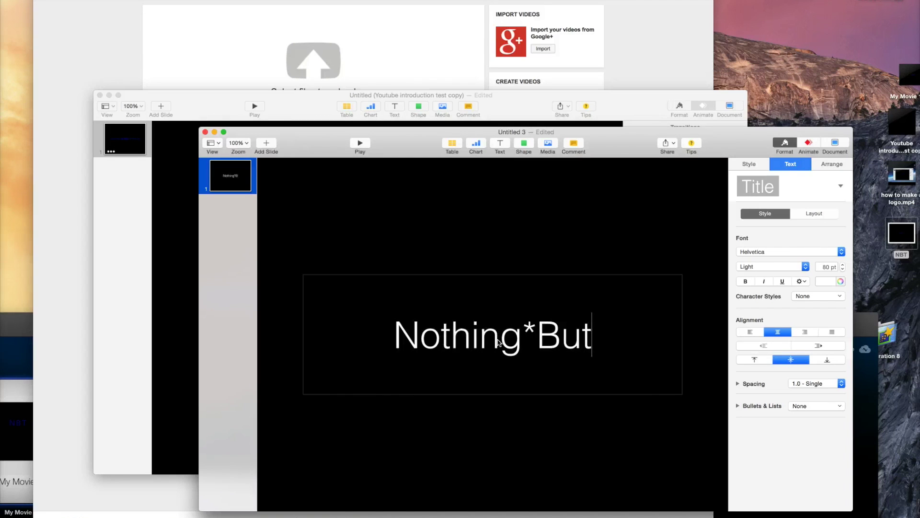
pyautogui.write('*')
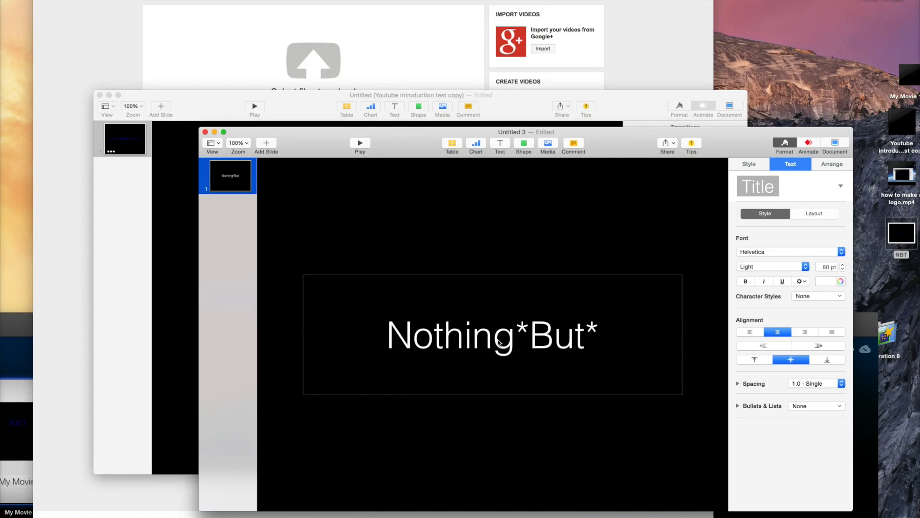
pyautogui.write('T')
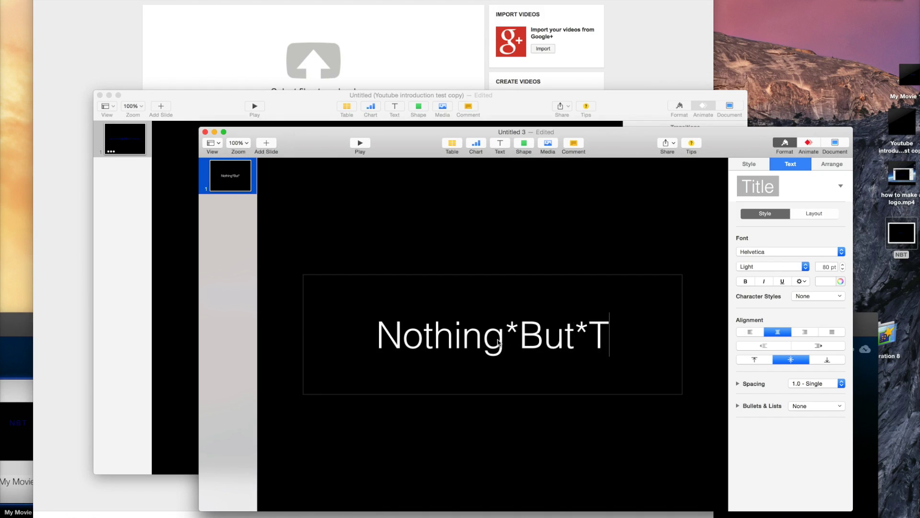
pyautogui.write('ech')
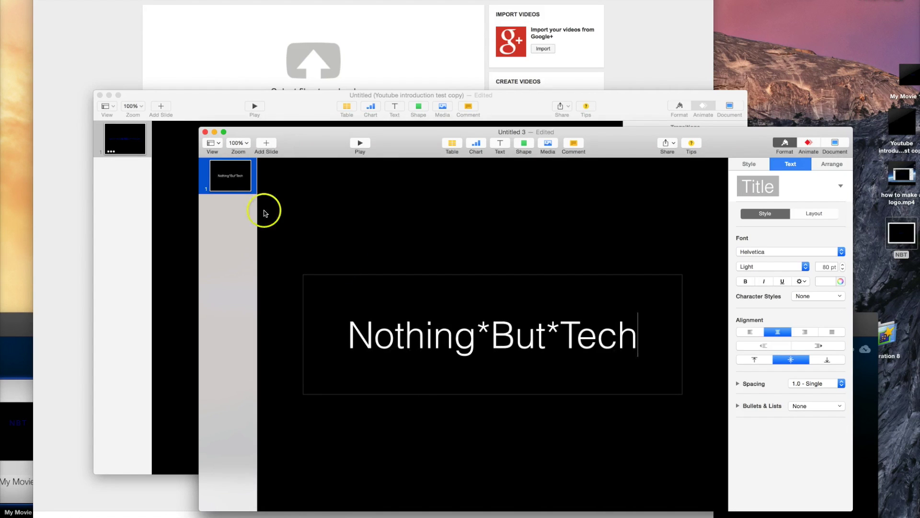
# Step: Replace both asterisks in the new slide's title with hyphens so it reads "Nothing-But-Tech"
pyautogui.click(139, 180)
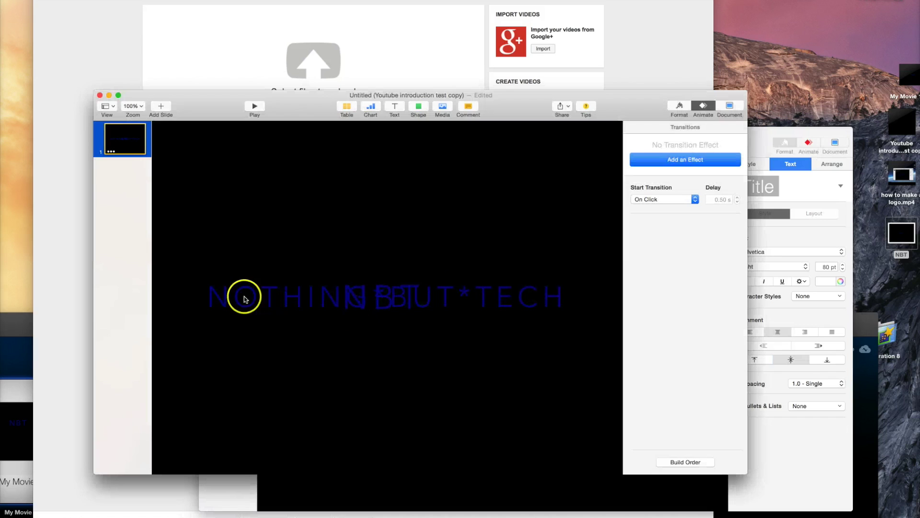
pyautogui.click(603, 501)
pyautogui.doubleClick(485, 327)
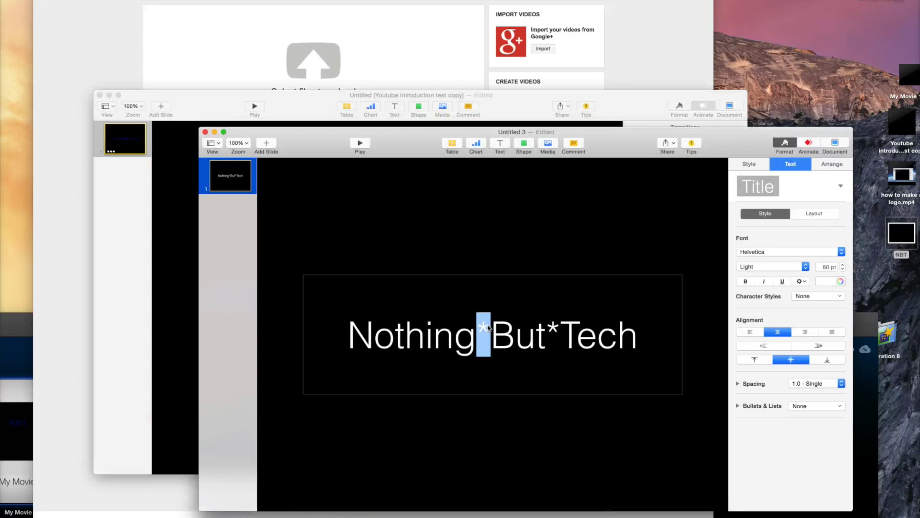
pyautogui.press('BackSpace')
pyautogui.write('0')
pyautogui.press('BackSpace')
pyautogui.write('-')
pyautogui.click(505, 324)
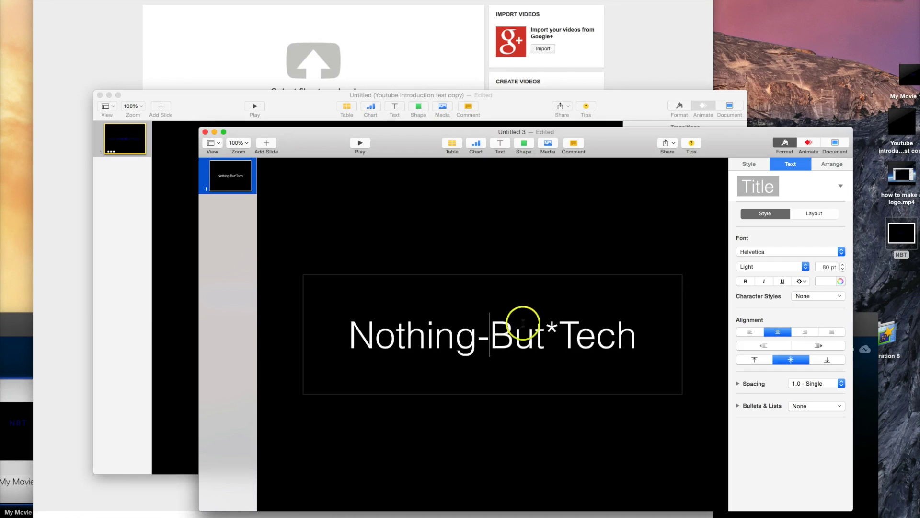
pyautogui.click(558, 326)
pyautogui.press('BackSpace')
pyautogui.write('-')
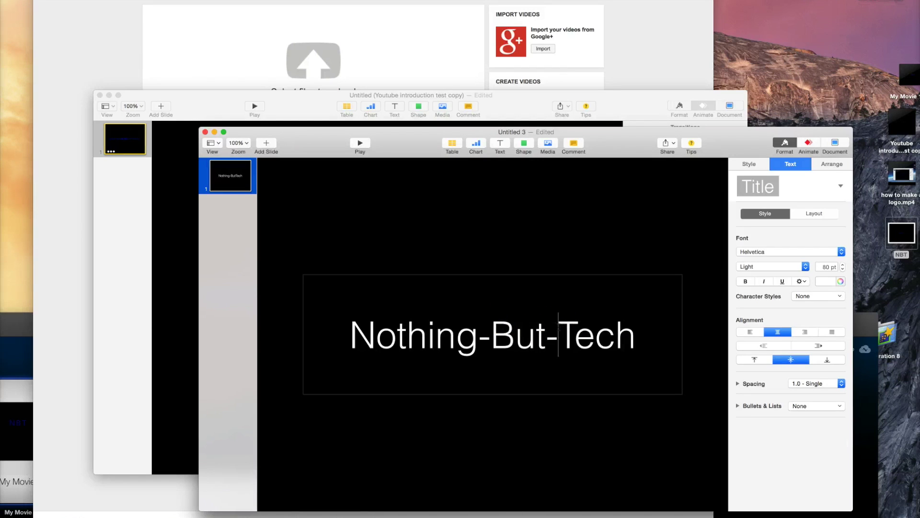
pyautogui.click(578, 417)
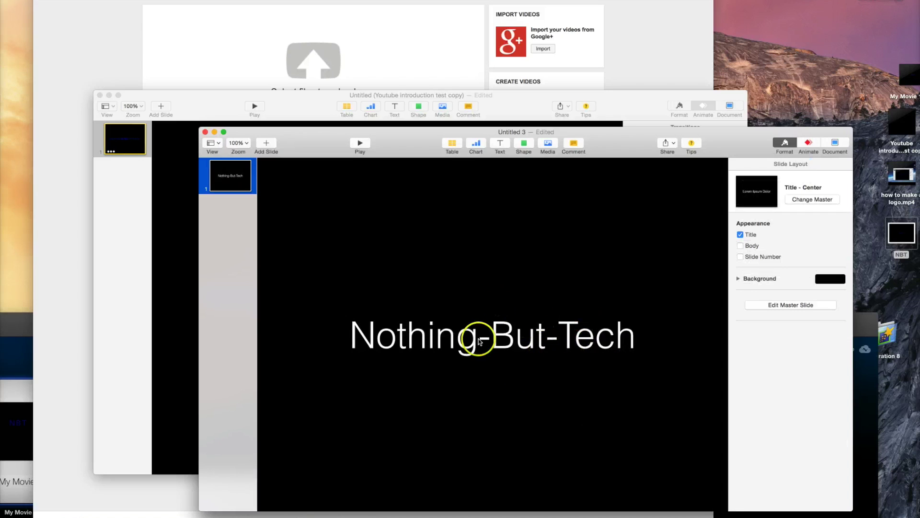
pyautogui.click(547, 337)
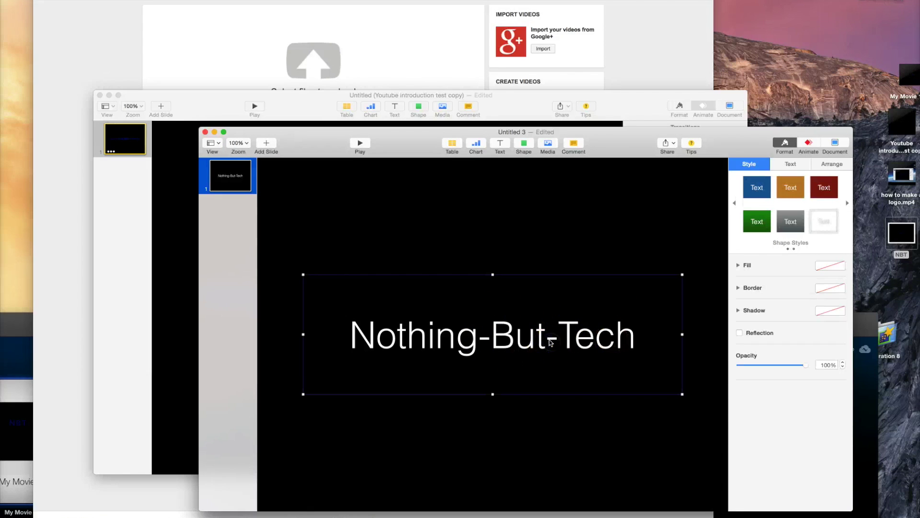
pyautogui.click(555, 427)
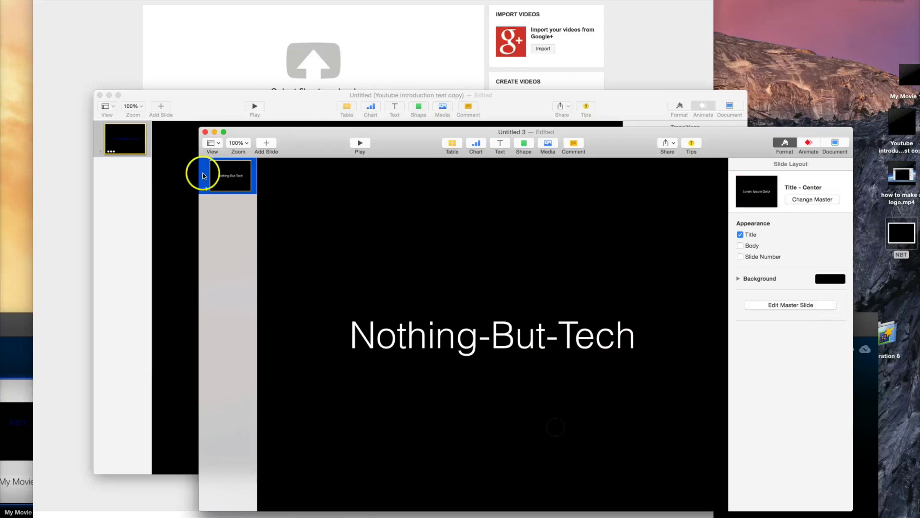
pyautogui.click(168, 166)
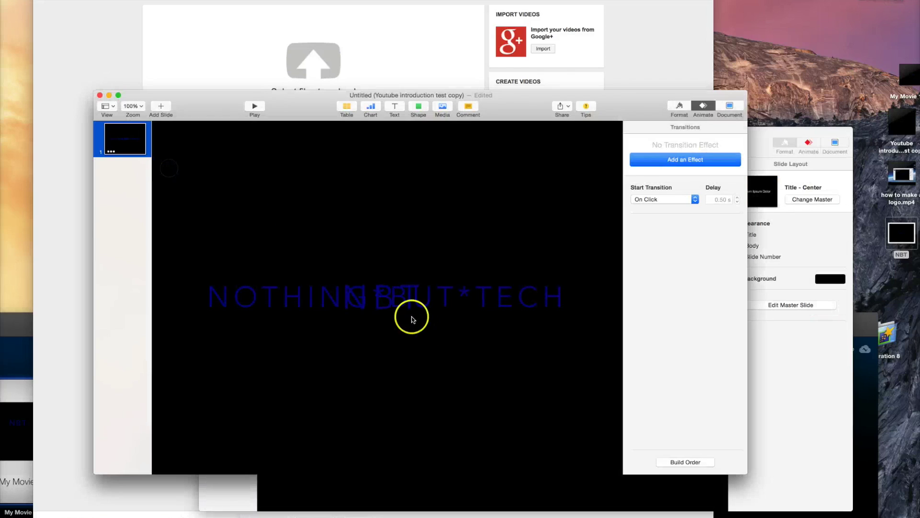
pyautogui.click(820, 369)
pyautogui.click(547, 345)
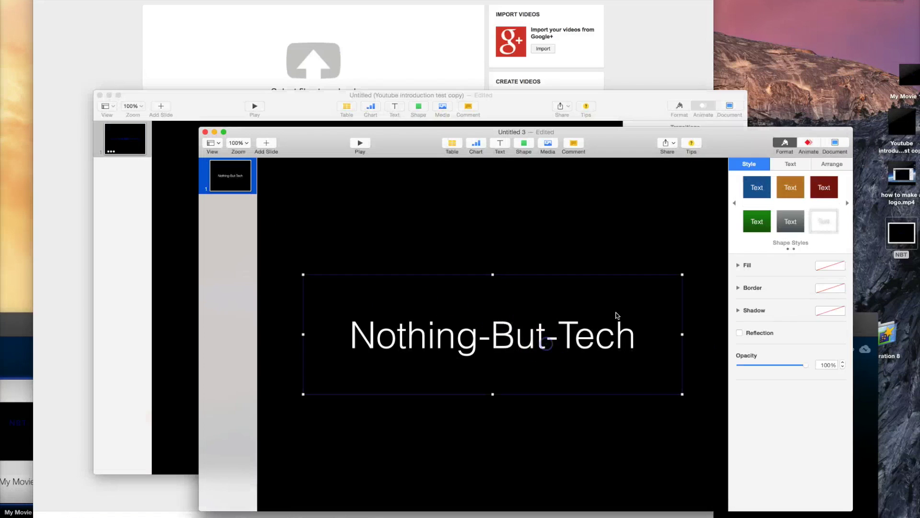
pyautogui.click(573, 440)
# Step: Open the build-in animation settings for the Nothing-But-Tech title
pyautogui.click(530, 325)
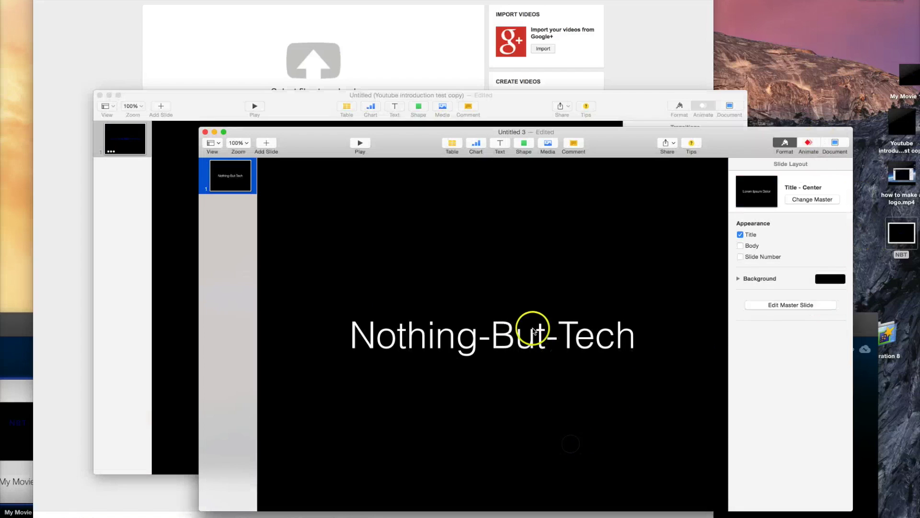
pyautogui.click(809, 143)
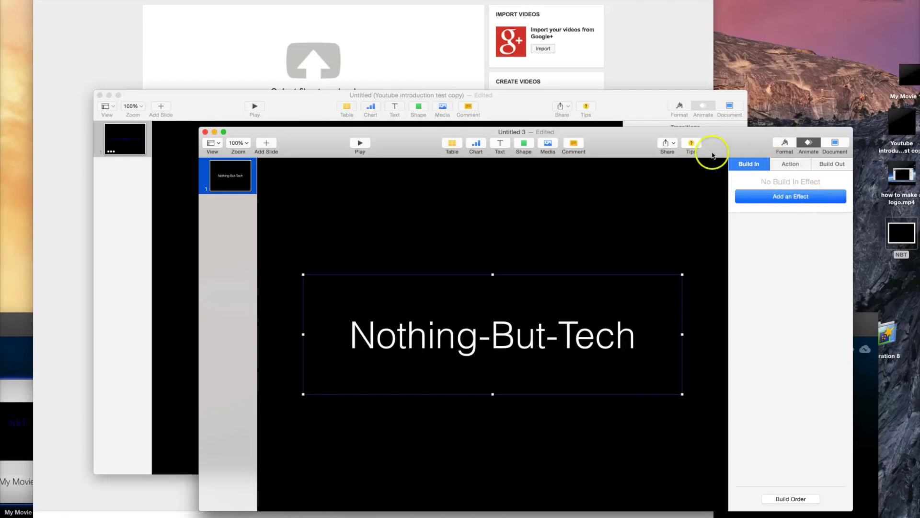
pyautogui.click(763, 195)
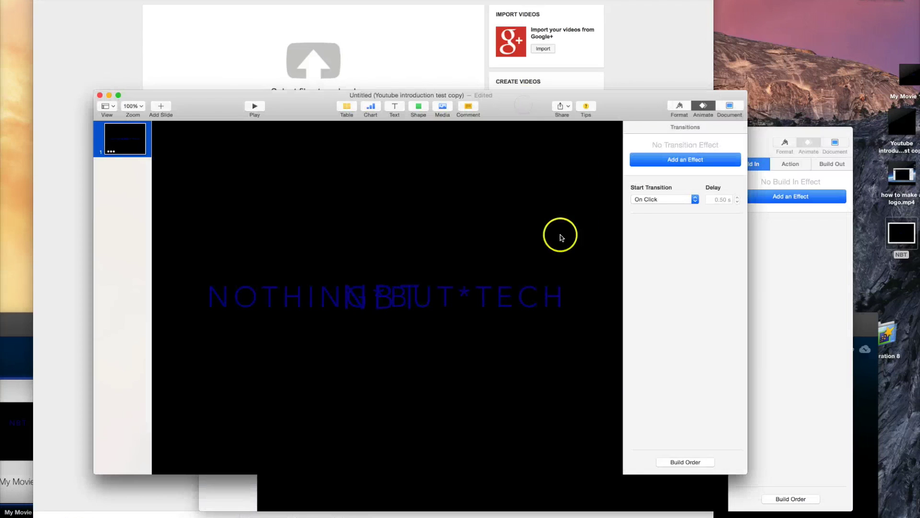
# Step: Inspect the build-in effects of the NOTHING*BUT*TECH and NBT texts in the finished introduction presentation
pyautogui.click(553, 297)
pyautogui.click(549, 295)
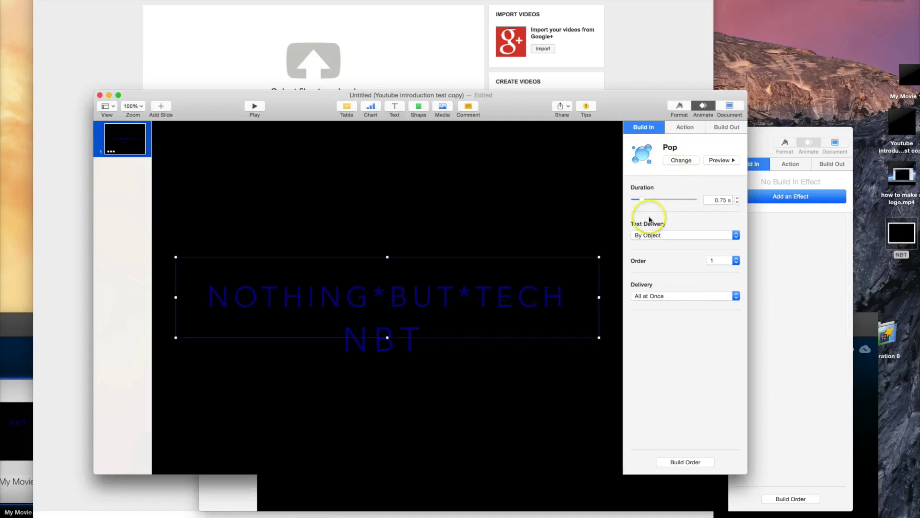
pyautogui.moveTo(427, 343); pyautogui.dragTo(412, 307)
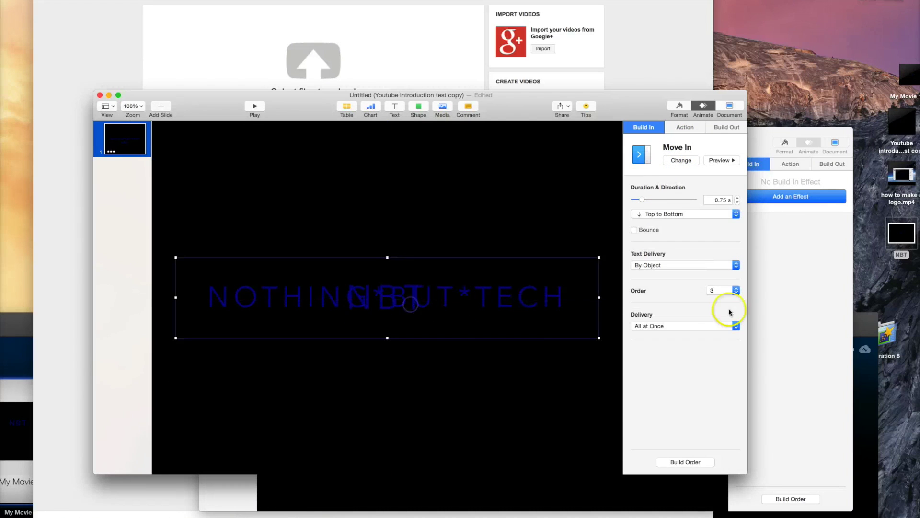
# Step: Return to the new presentation and apply the Pop build-in effect to the Nothing-But-Tech title
pyautogui.click(800, 310)
pyautogui.click(765, 198)
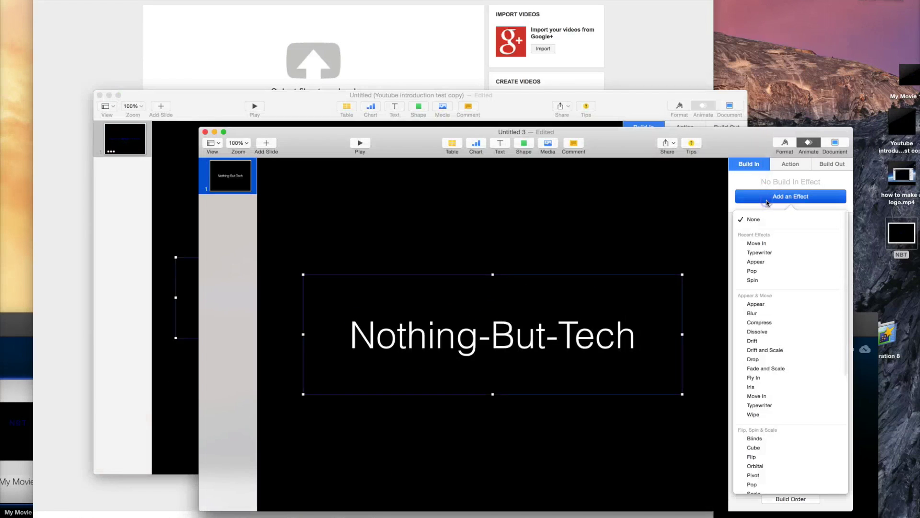
pyautogui.click(773, 271)
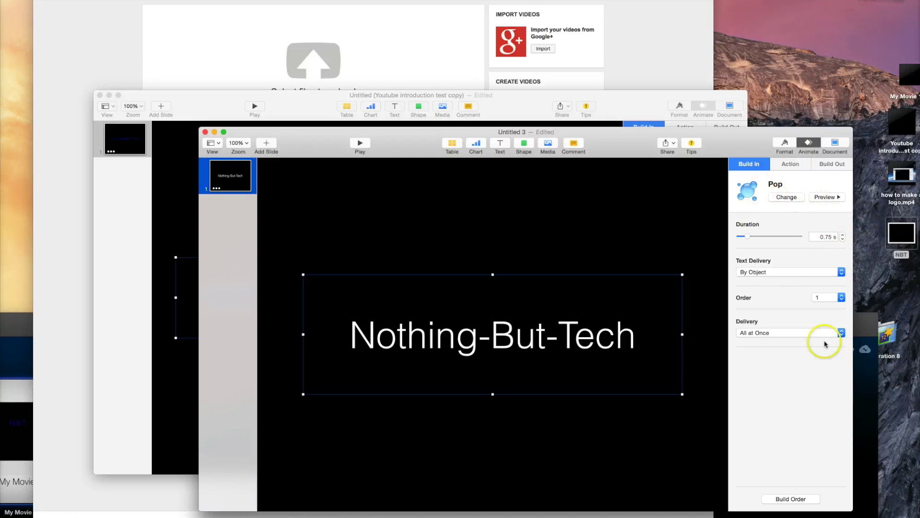
# Step: Open the build order and change the start option of the title's Pop build
pyautogui.click(801, 499)
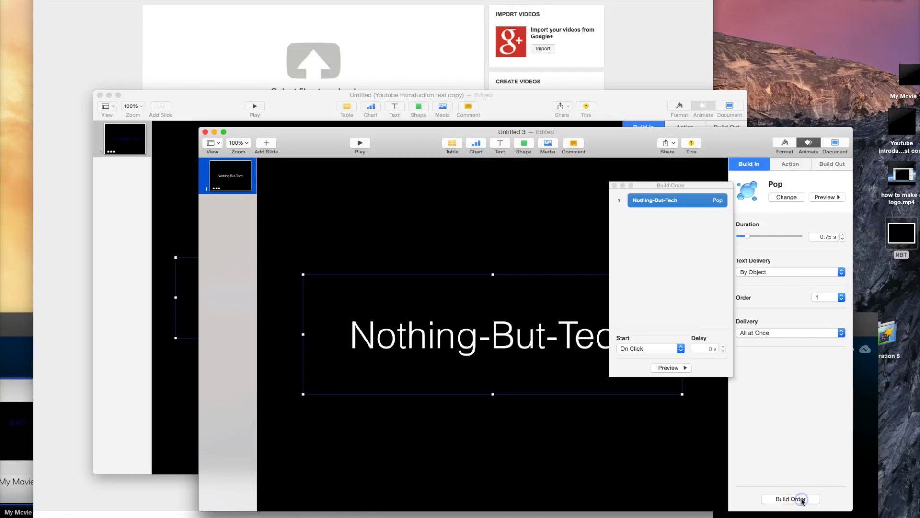
pyautogui.click(654, 348)
pyautogui.click(655, 360)
pyautogui.click(615, 187)
# Step: Try the Move action effect on the Nothing-But-Tech title and remove it again
pyautogui.click(790, 165)
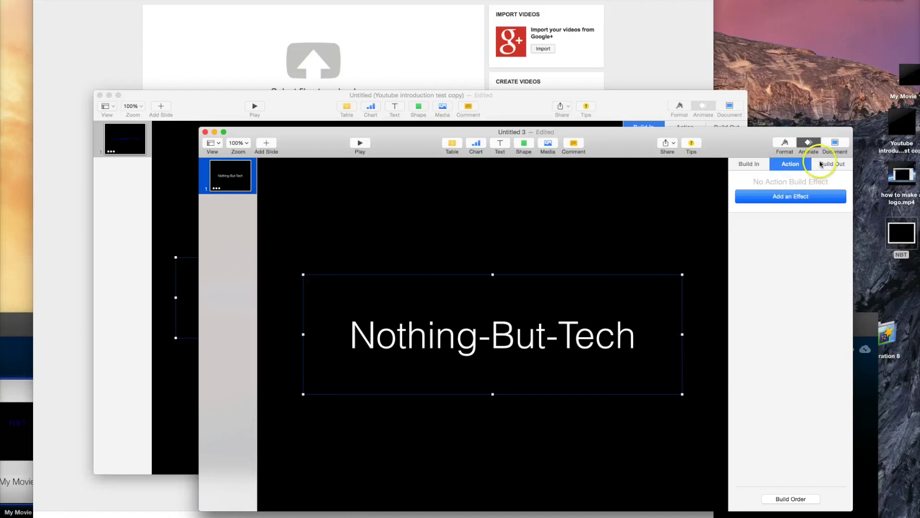
pyautogui.click(786, 197)
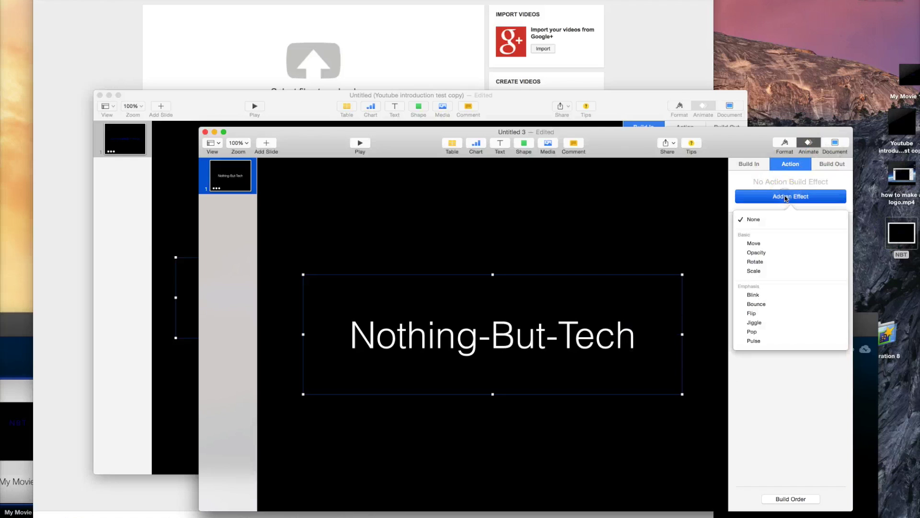
pyautogui.click(765, 242)
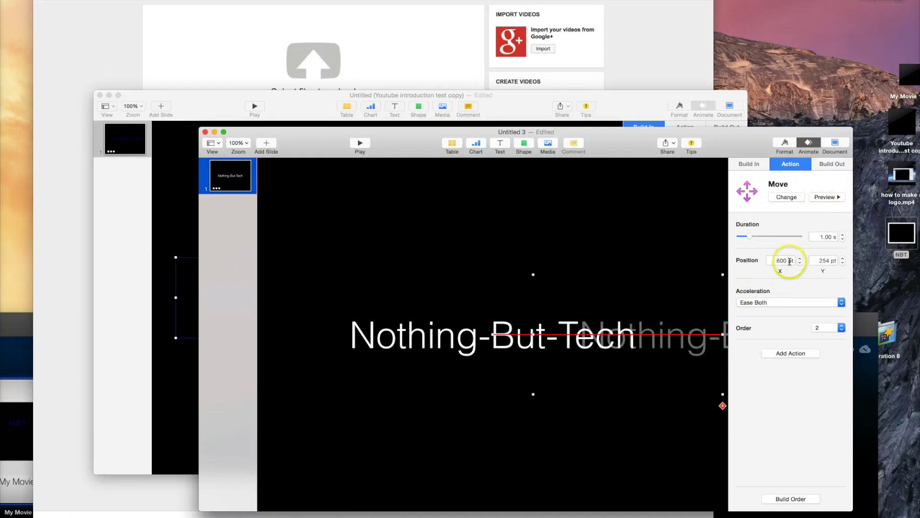
pyautogui.click(792, 201)
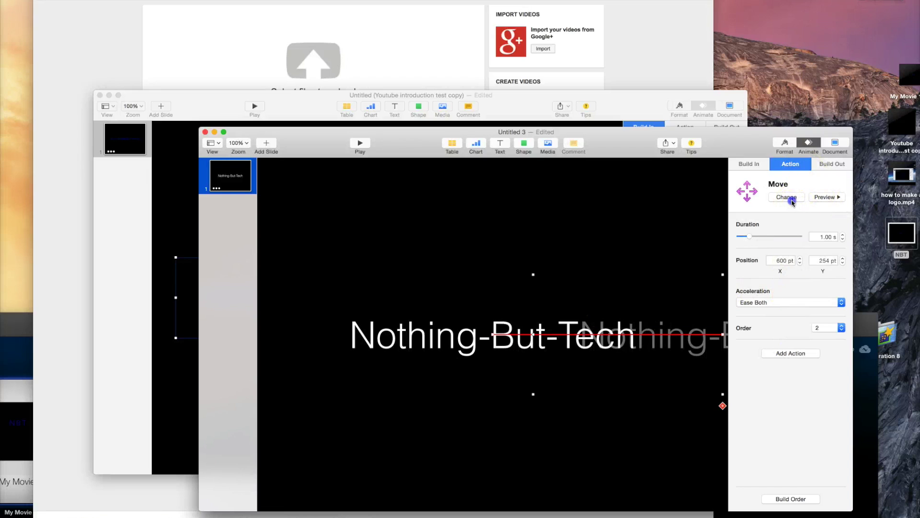
pyautogui.click(787, 221)
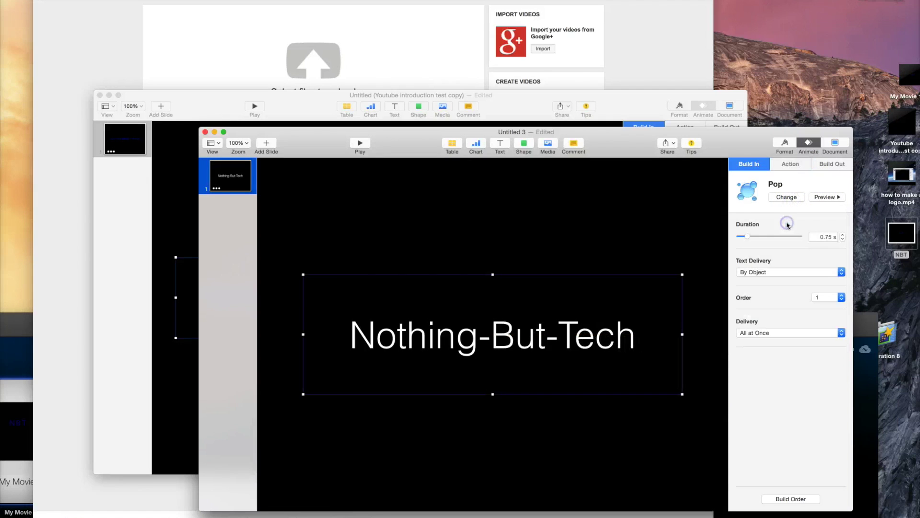
# Step: Apply the Squish build-out effect to the Nothing-But-Tech title
pyautogui.click(841, 164)
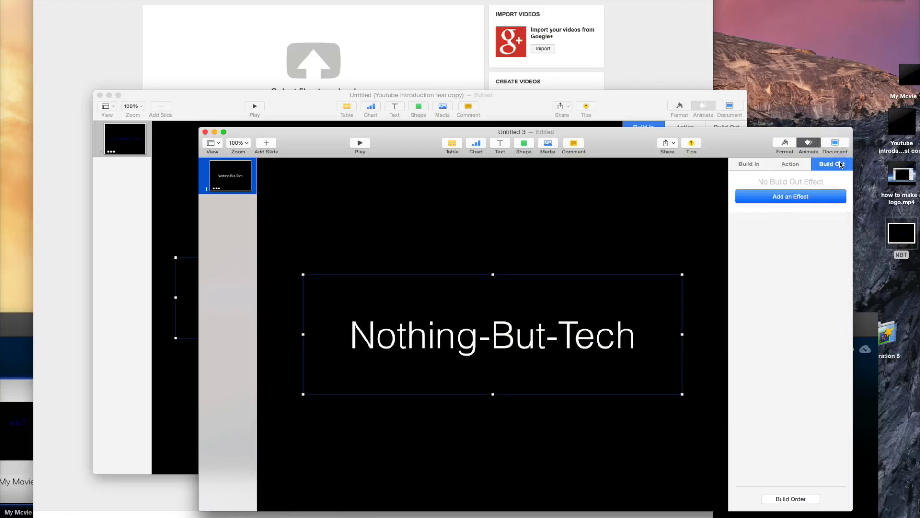
pyautogui.click(826, 195)
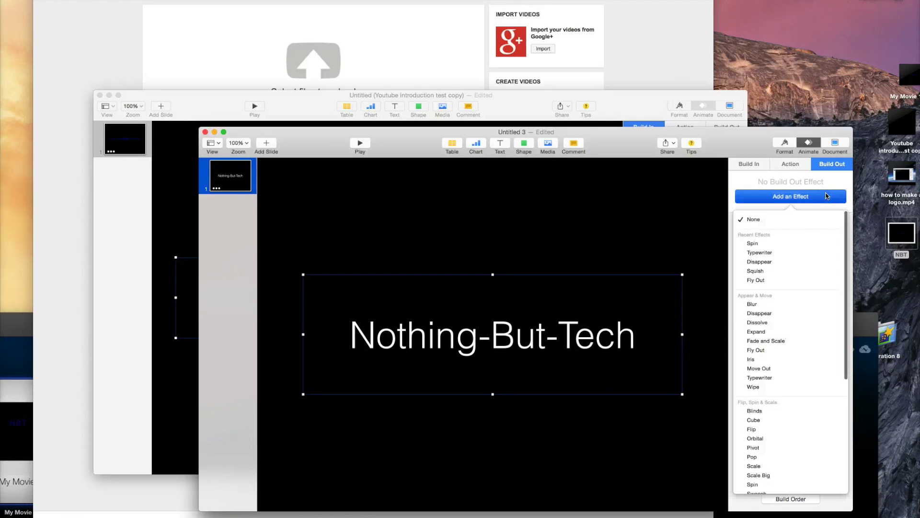
pyautogui.click(762, 274)
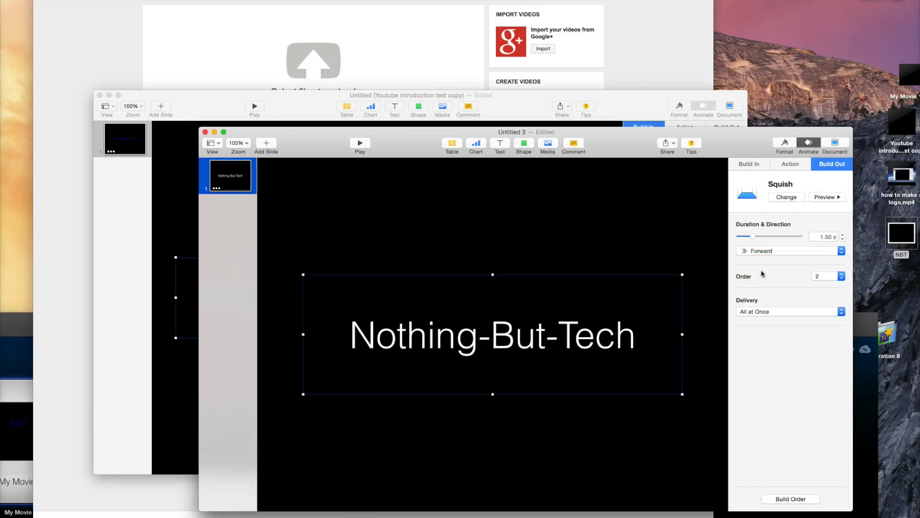
# Step: Try the From Edges direction for the Squish build-out, preview it, and set the direction back to Forward
pyautogui.click(531, 318)
pyautogui.click(763, 253)
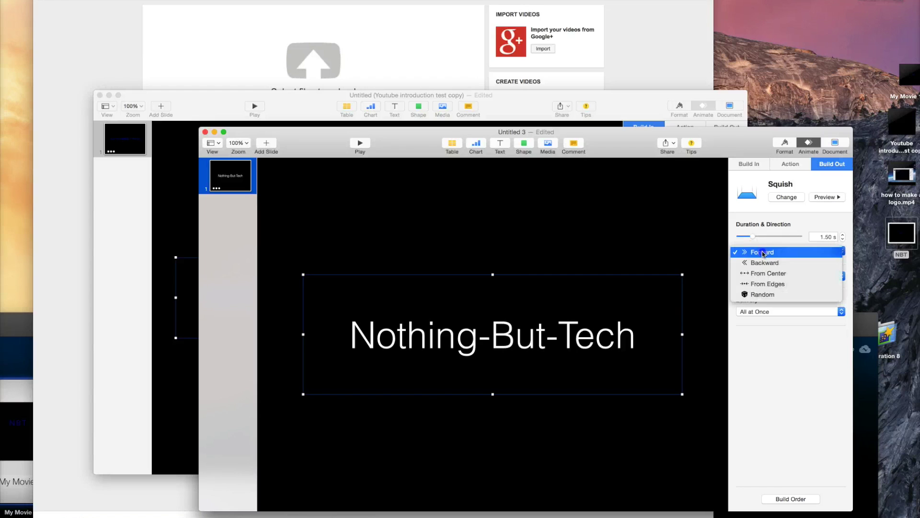
pyautogui.click(761, 284)
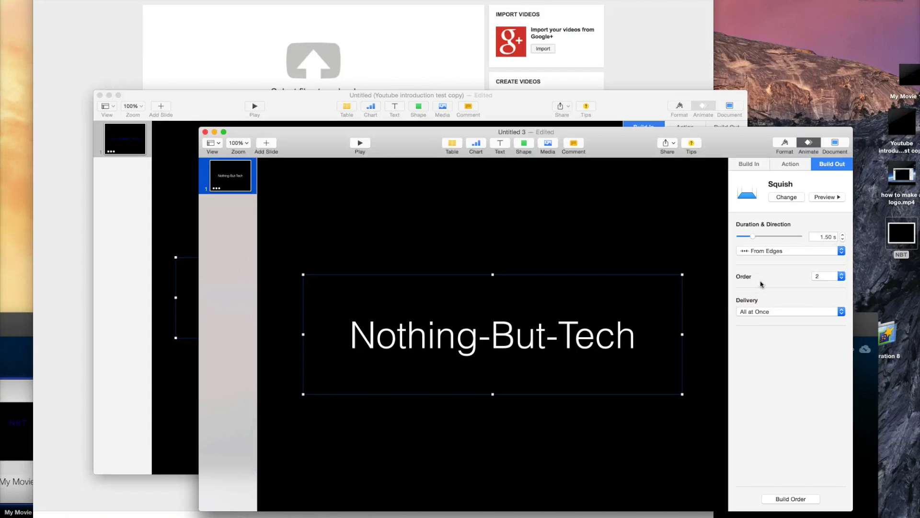
pyautogui.click(823, 197)
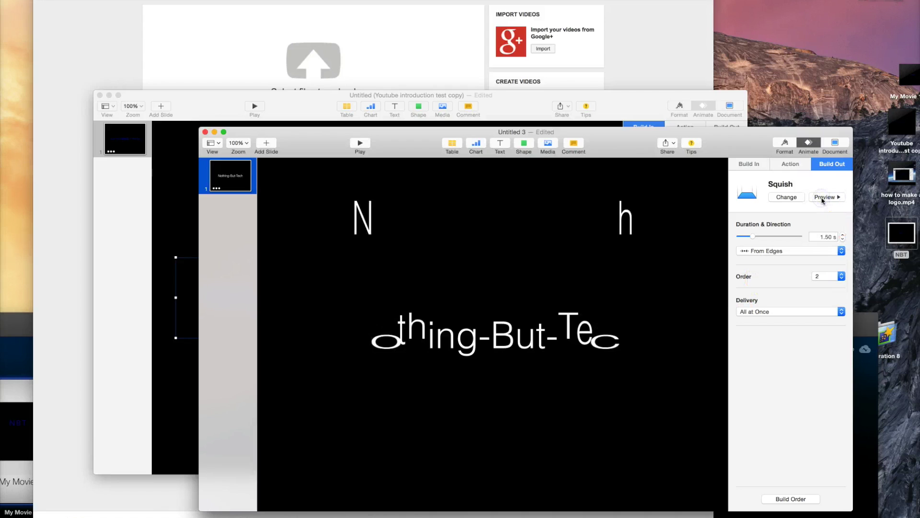
pyautogui.click(786, 251)
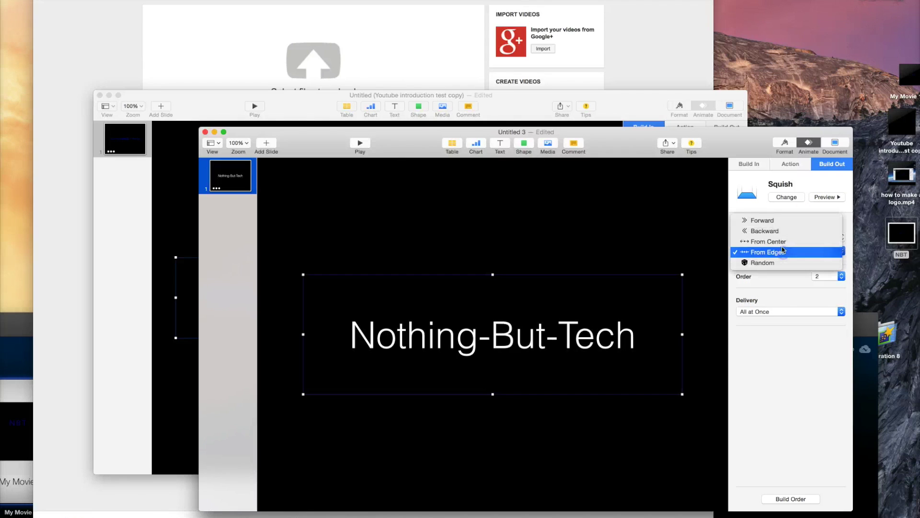
pyautogui.click(775, 221)
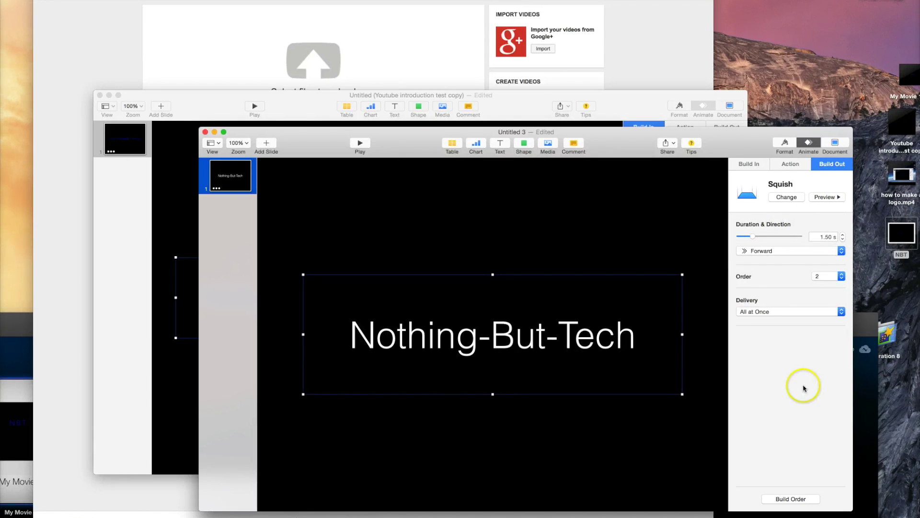
# Step: Open the build order and inspect the Squish build's start and delay in the finished introduction presentation
pyautogui.click(791, 499)
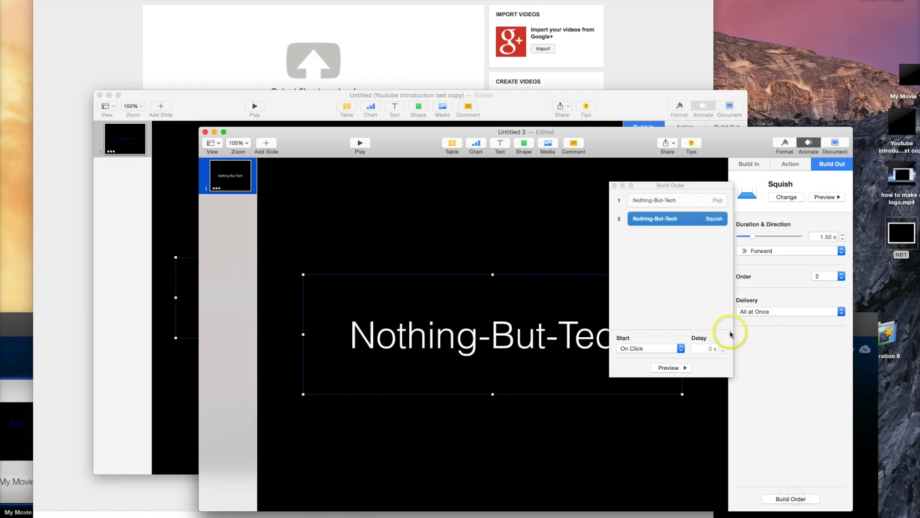
pyautogui.click(624, 99)
pyautogui.moveTo(695, 263); pyautogui.dragTo(702, 218)
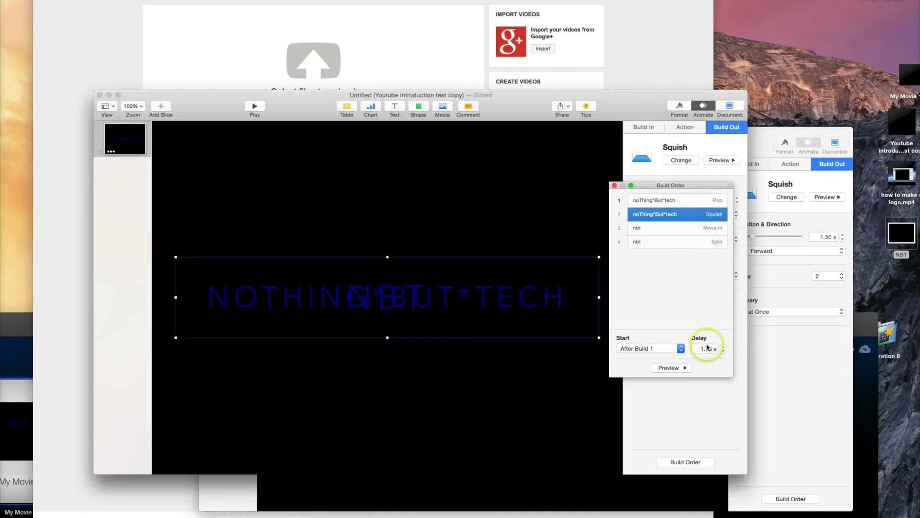
# Step: Return to the new presentation and set the title's Squish build to start After Build 1 with a 1.75 s delay
pyautogui.click(783, 383)
pyautogui.click(676, 349)
pyautogui.click(665, 357)
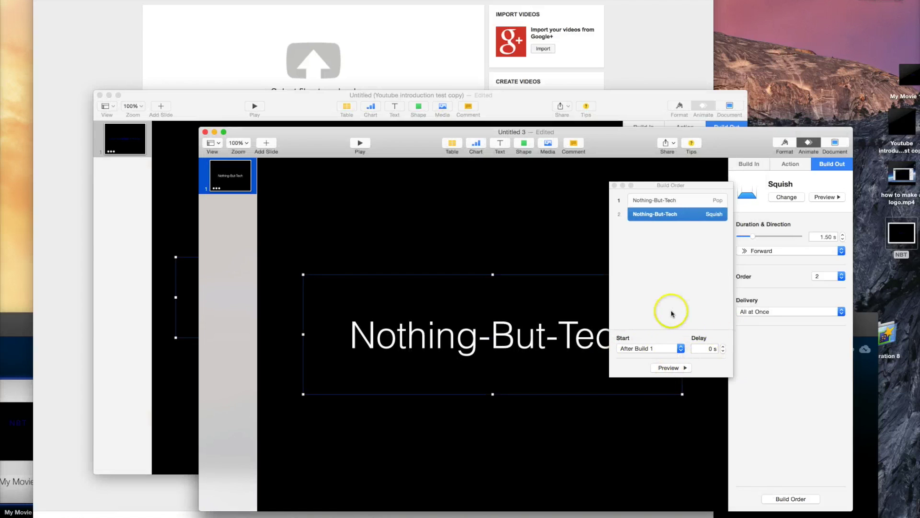
pyautogui.click(724, 348)
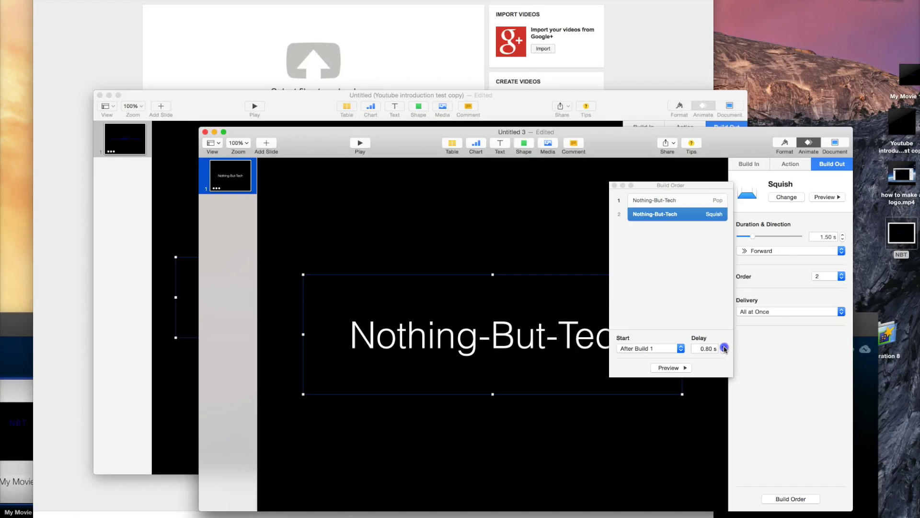
# Step: Preview the title's builds and compare the build order with that of the finished introduction presentation
pyautogui.click(669, 368)
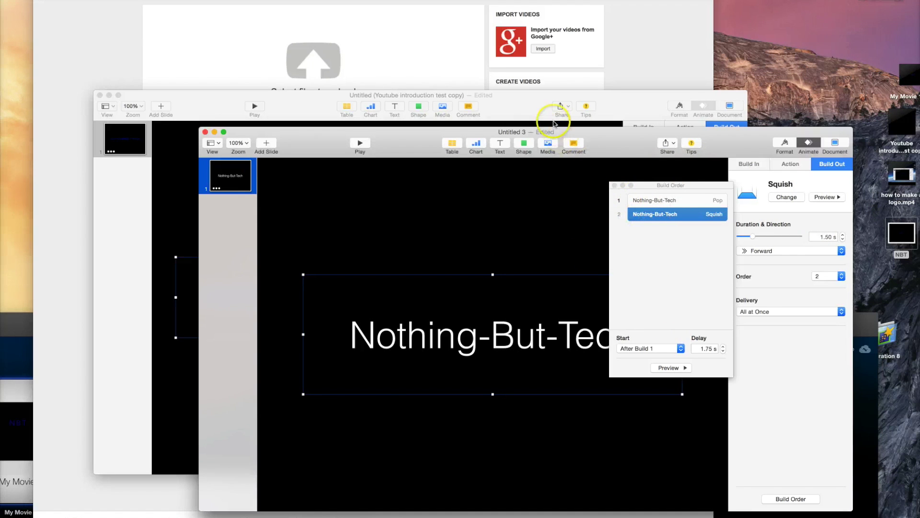
pyautogui.click(529, 114)
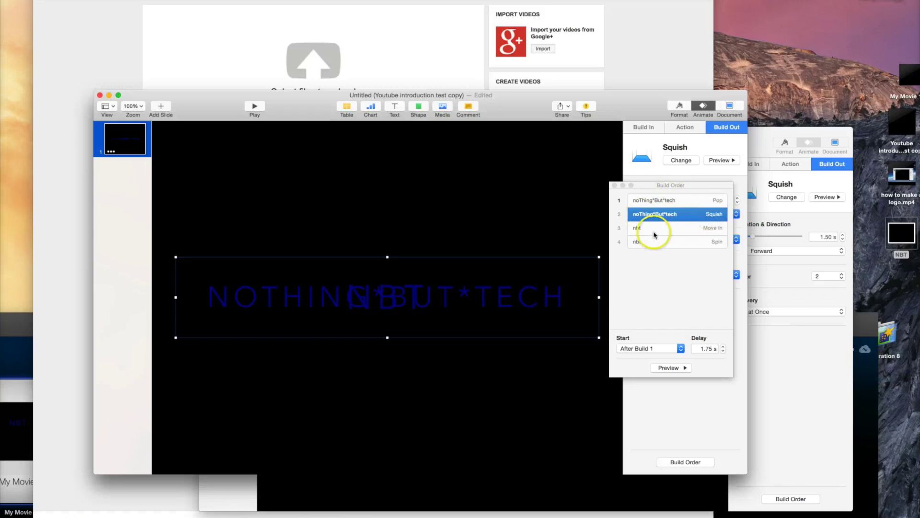
pyautogui.click(799, 370)
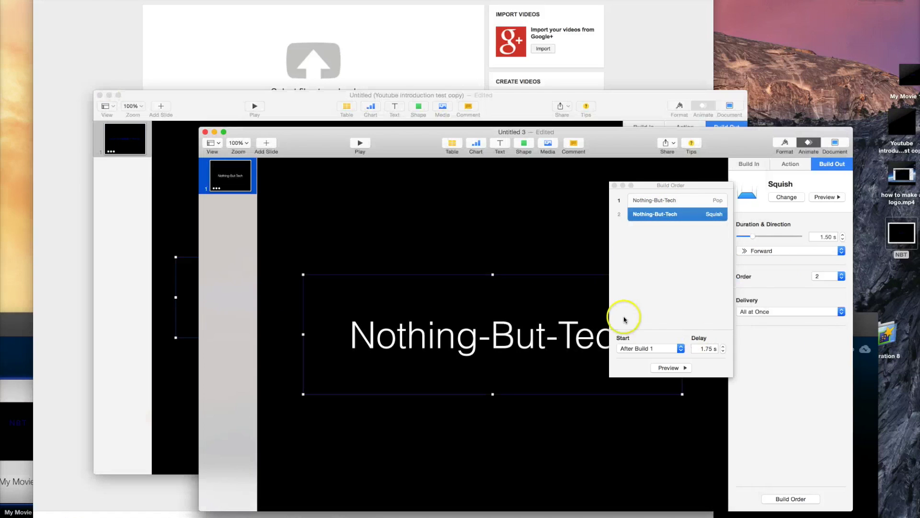
pyautogui.click(494, 433)
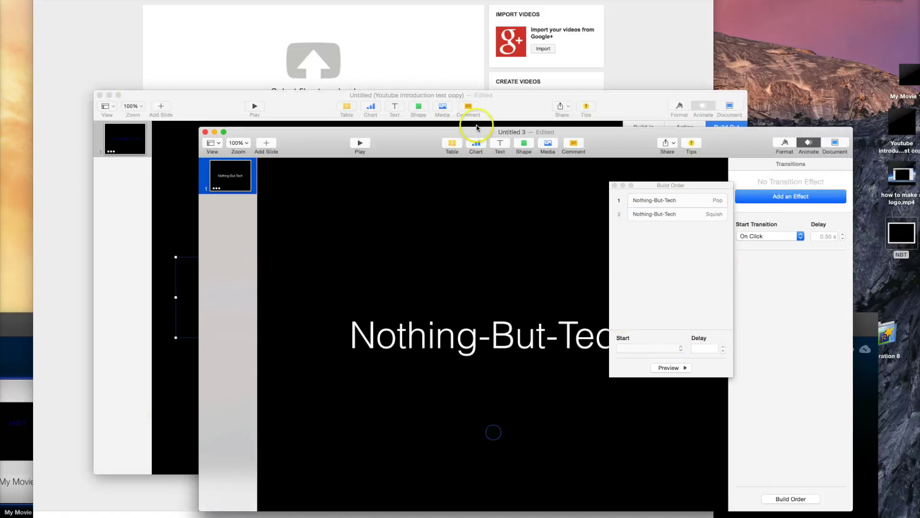
pyautogui.click(501, 143)
pyautogui.click(615, 185)
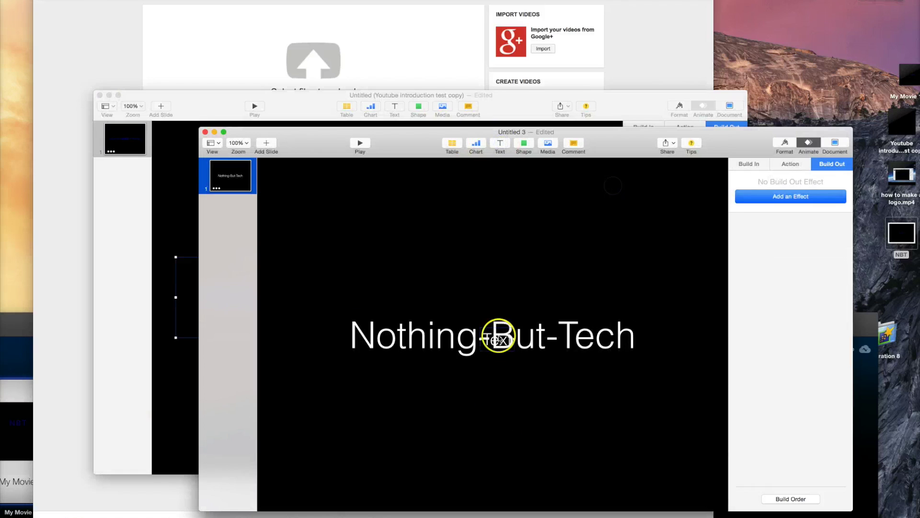
pyautogui.click(531, 294)
pyautogui.moveTo(493, 338); pyautogui.dragTo(483, 440)
pyautogui.press('Delete')
# Step: Duplicate the Nothing-But-Tech title and place the copy directly below the original
pyautogui.click(479, 336)
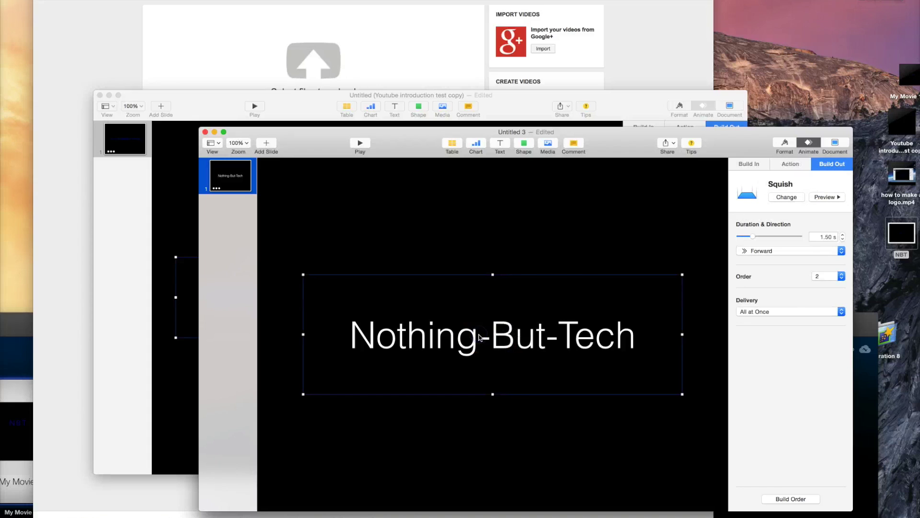
pyautogui.click(430, 427)
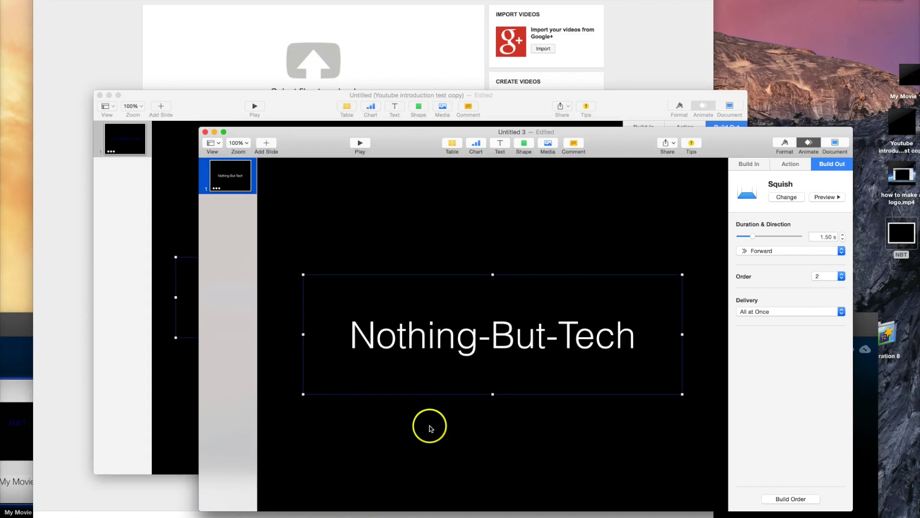
pyautogui.click(424, 450)
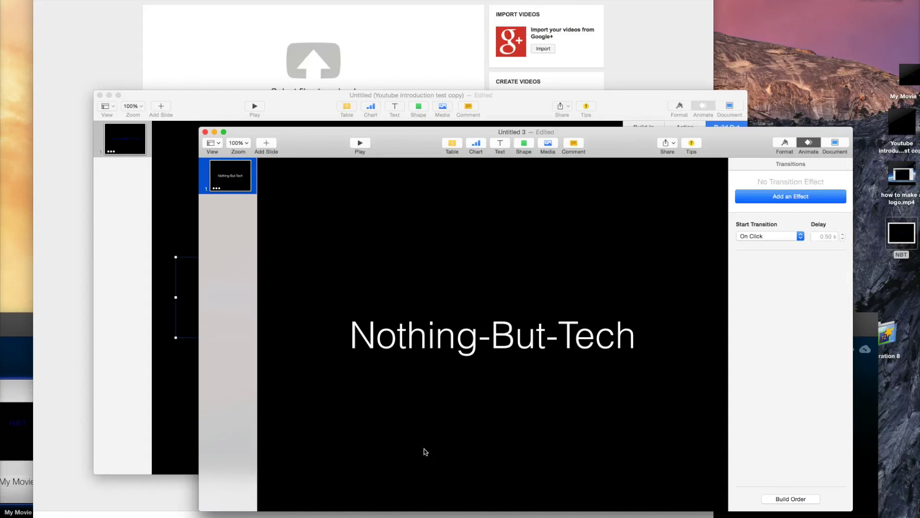
pyautogui.click(473, 374)
pyautogui.moveTo(475, 338); pyautogui.dragTo(476, 426)
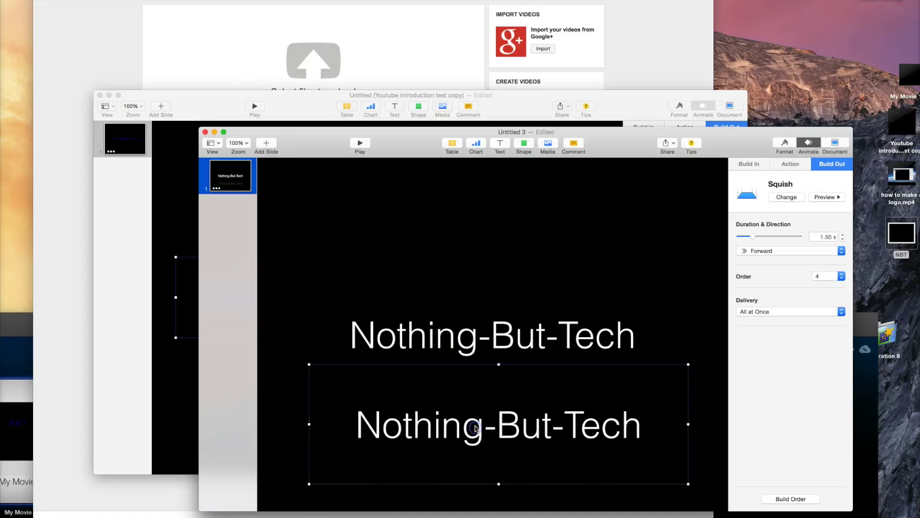
# Step: Replace the text of the lower title copy with "NBT"
pyautogui.doubleClick(476, 426)
pyautogui.moveTo(653, 421); pyautogui.dragTo(319, 439)
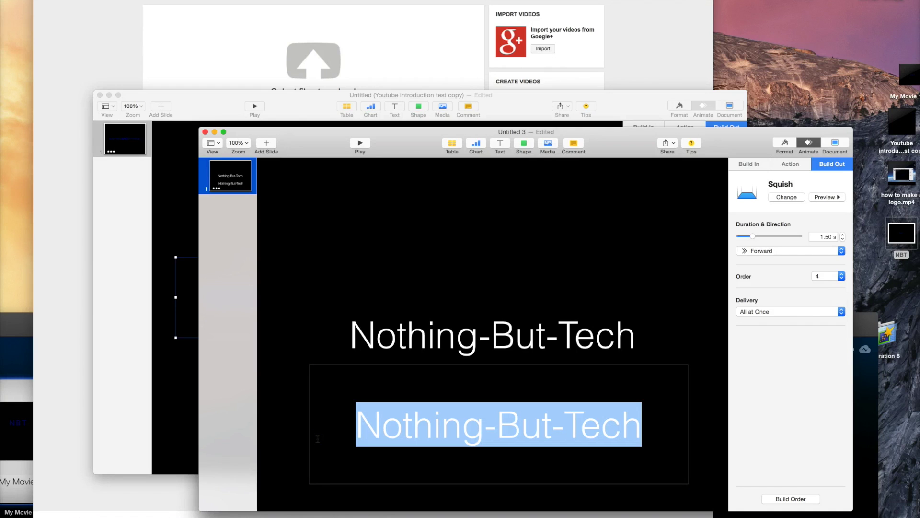
pyautogui.press('BackSpace')
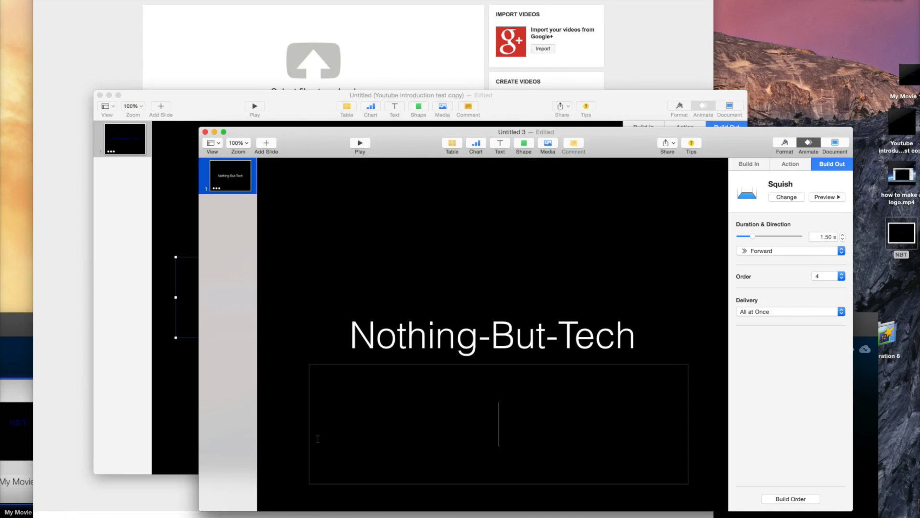
pyautogui.write('NBT')
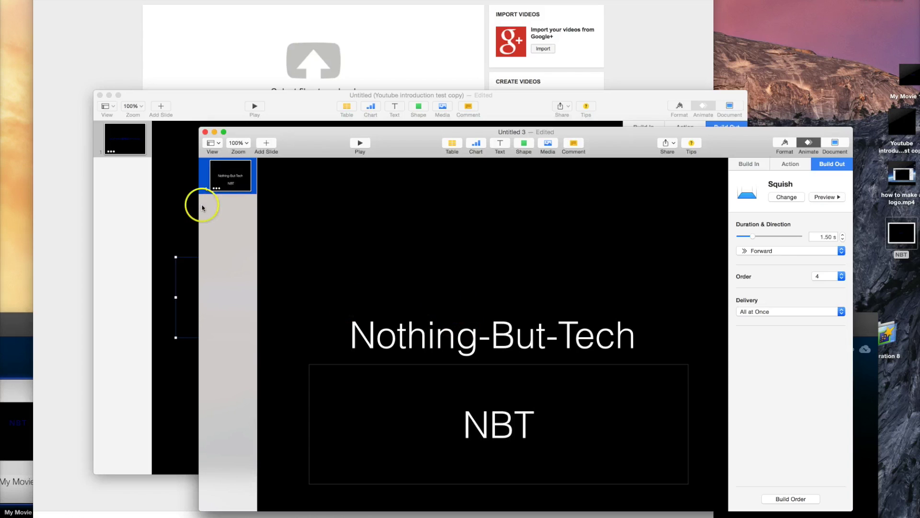
# Step: Switch to the finished introduction presentation and try placing a new text box below its title, removing it again
pyautogui.click(186, 202)
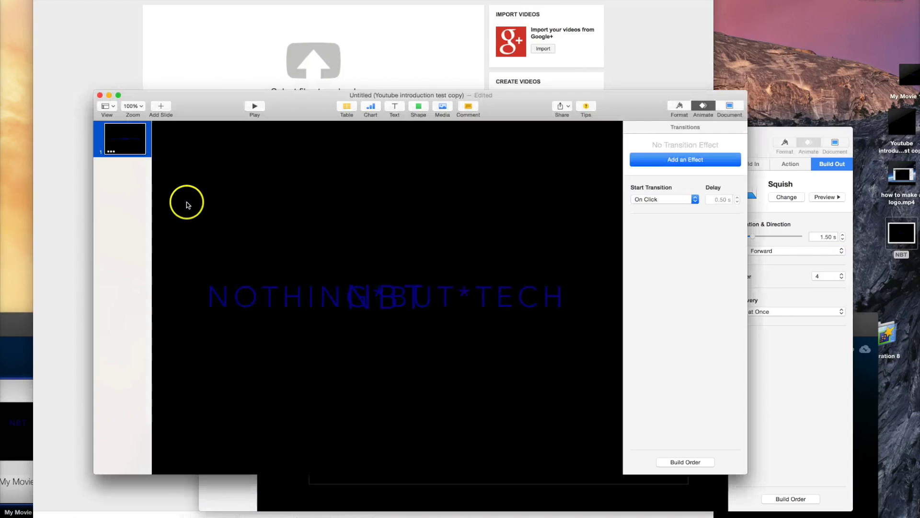
pyautogui.click(400, 106)
pyautogui.moveTo(397, 304); pyautogui.dragTo(393, 365)
pyautogui.press('BackSpace')
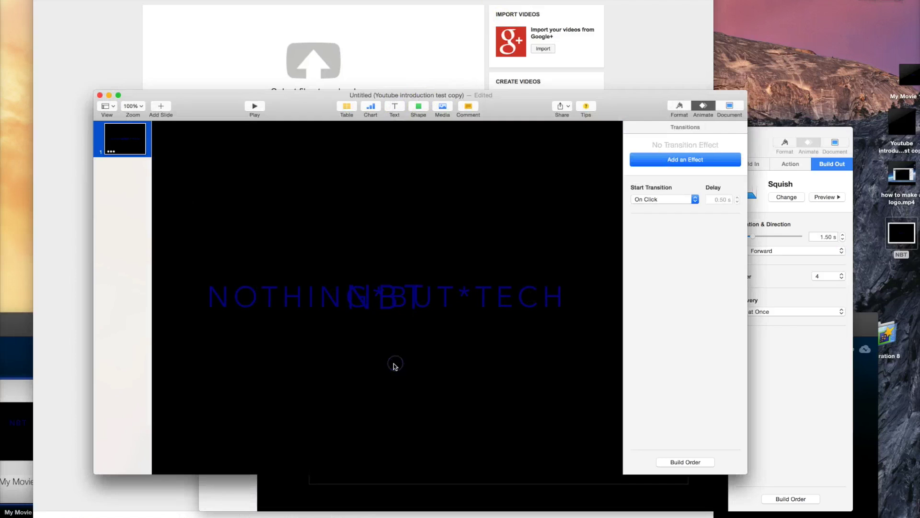
# Step: Examine the font and text style settings of the NOTHING*BUT*TECH title in the finished presentation
pyautogui.click(459, 302)
pyautogui.click(680, 108)
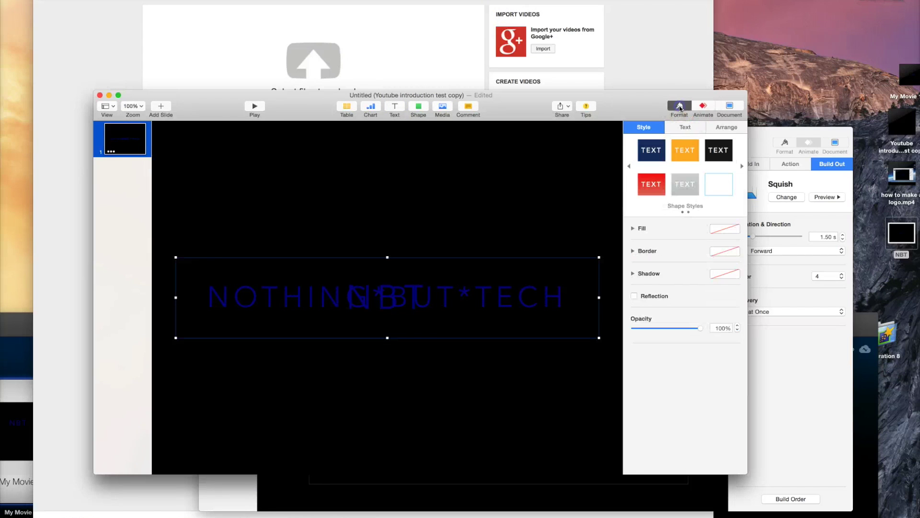
pyautogui.click(686, 126)
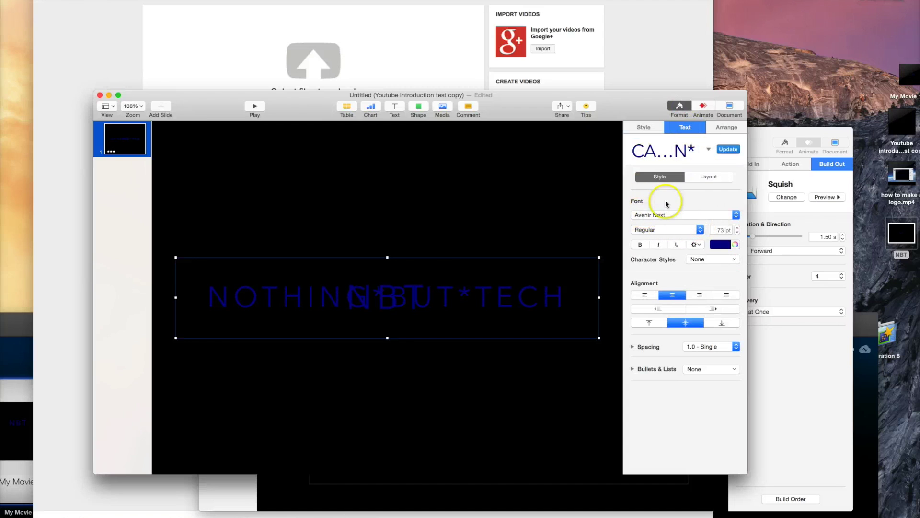
# Step: Return to the new presentation and try centring the NBT text over the Nothing-But-Tech title, moving it back below
pyautogui.click(802, 354)
pyautogui.click(637, 274)
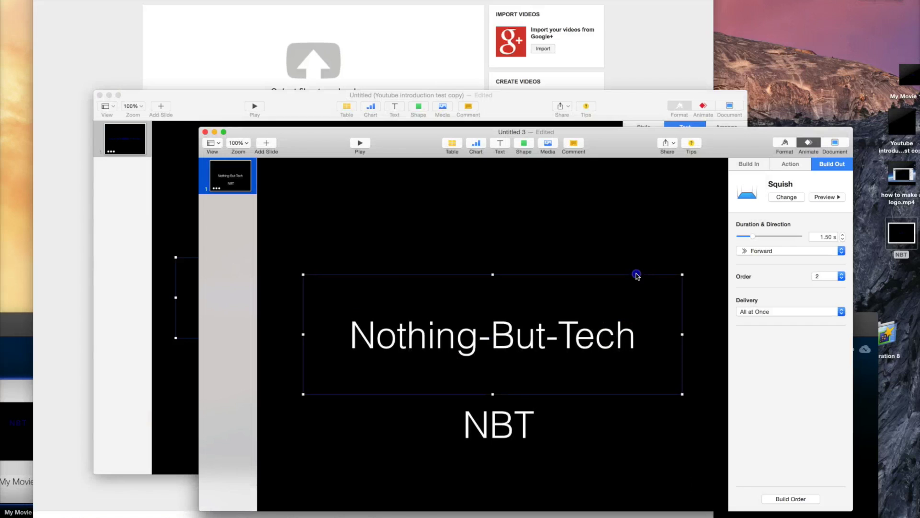
pyautogui.moveTo(513, 433); pyautogui.dragTo(508, 347)
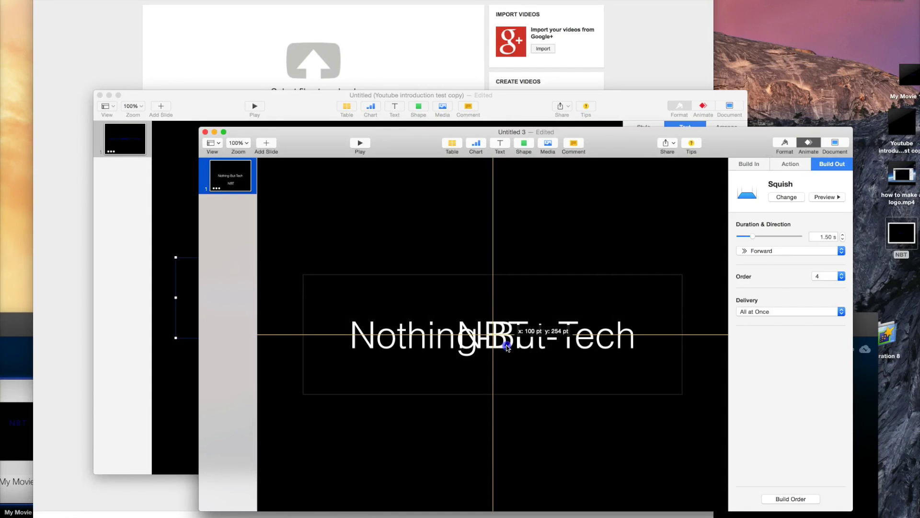
pyautogui.moveTo(507, 347); pyautogui.dragTo(517, 430)
pyautogui.click(518, 436)
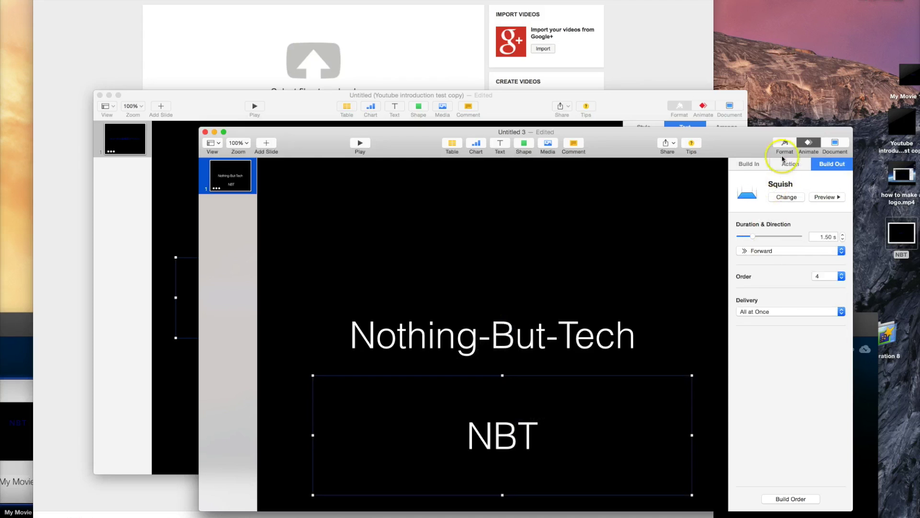
# Step: Check the NBT text's build-in effect in the new presentation and preview its counterpart's build-in in the finished introduction presentation
pyautogui.click(746, 163)
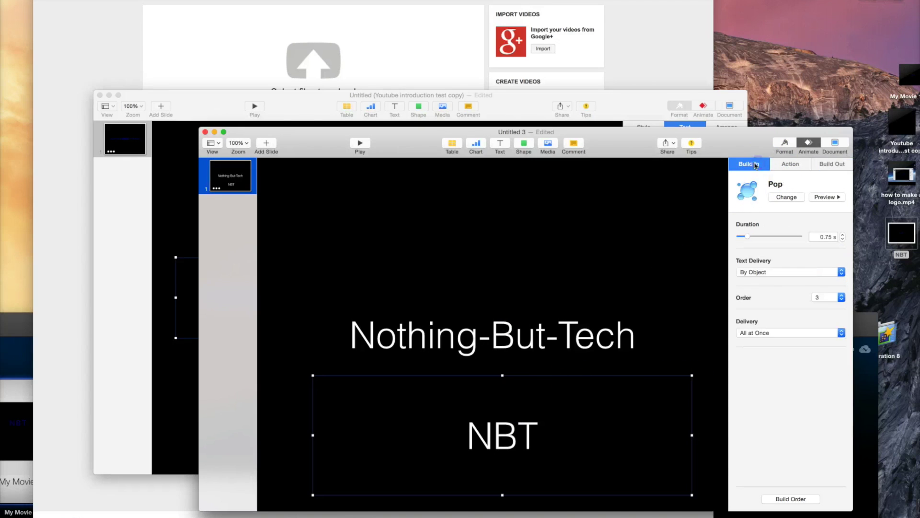
pyautogui.click(644, 102)
pyautogui.click(703, 106)
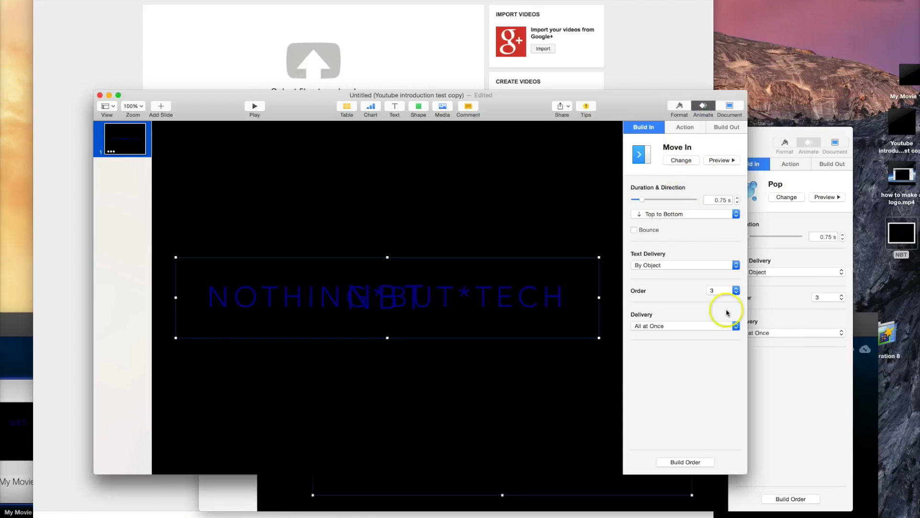
pyautogui.click(717, 162)
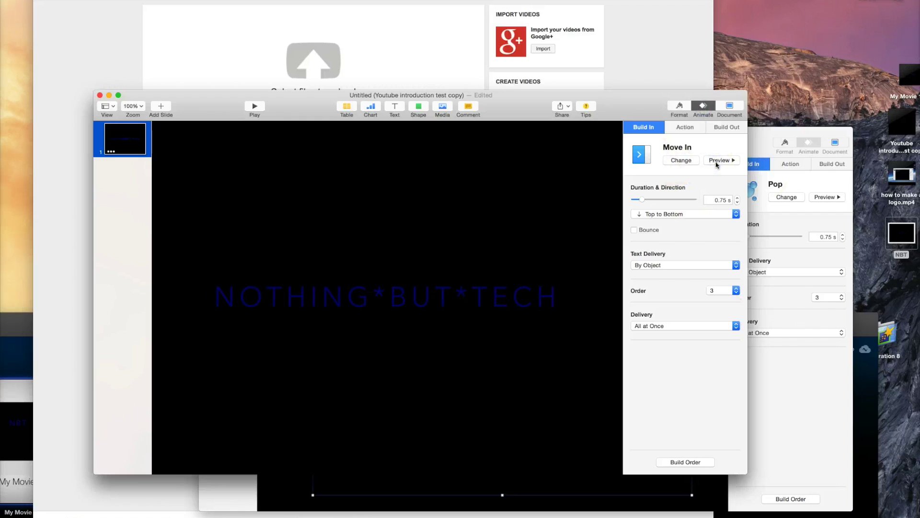
pyautogui.click(719, 160)
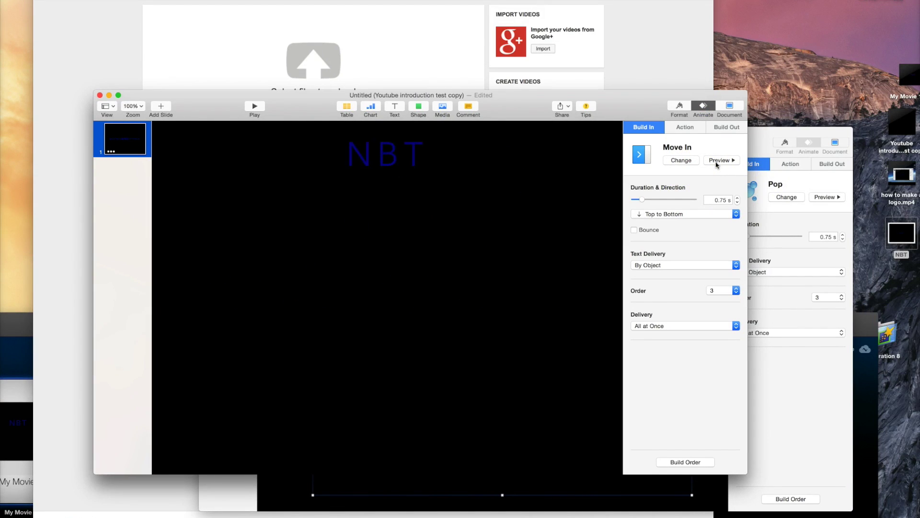
# Step: In the new presentation, change the NBT text's build-in effect to Move In with direction Top to Bottom and preview it
pyautogui.click(771, 384)
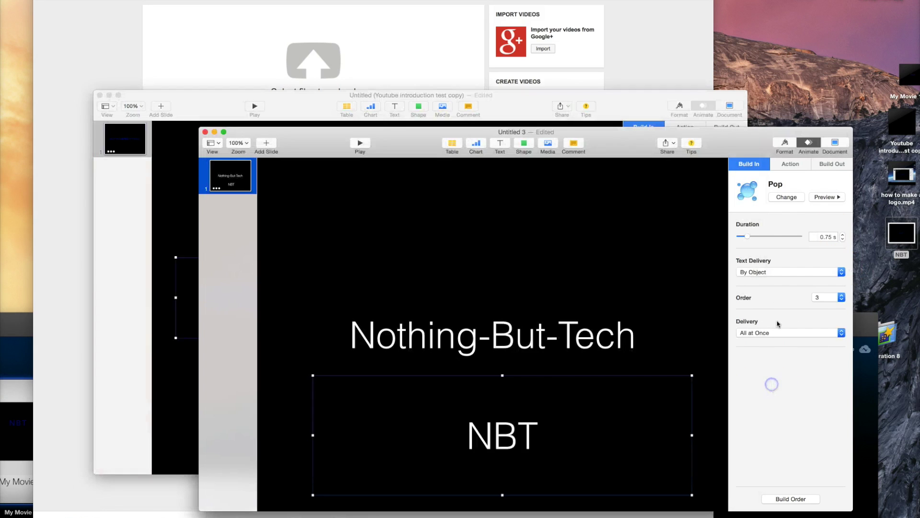
pyautogui.click(782, 198)
pyautogui.click(762, 254)
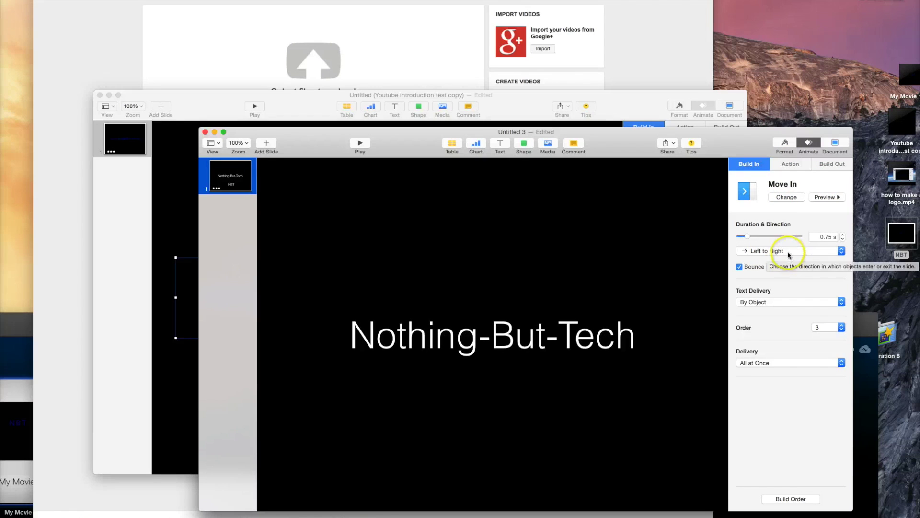
pyautogui.click(787, 252)
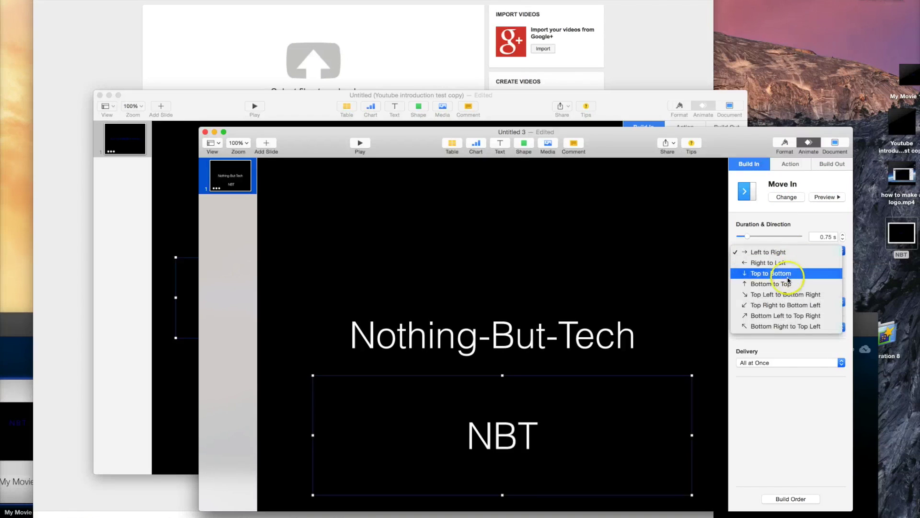
pyautogui.click(787, 273)
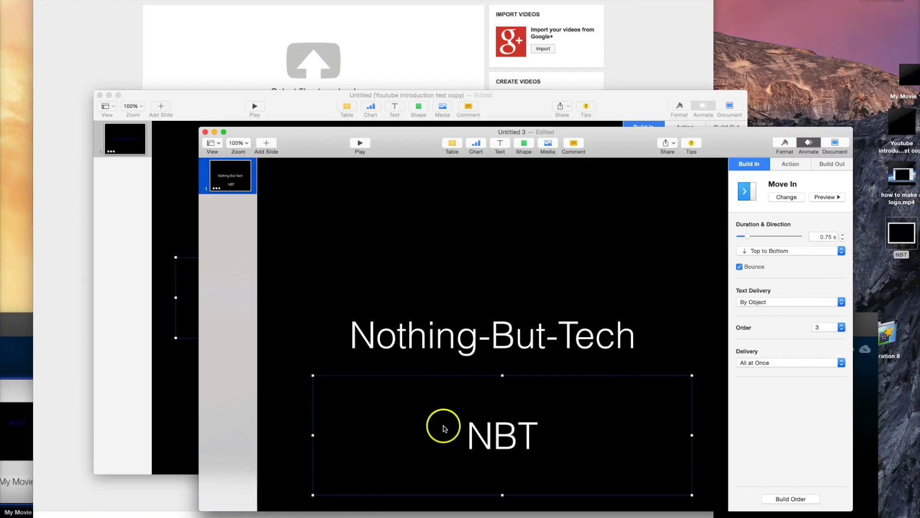
pyautogui.click(820, 198)
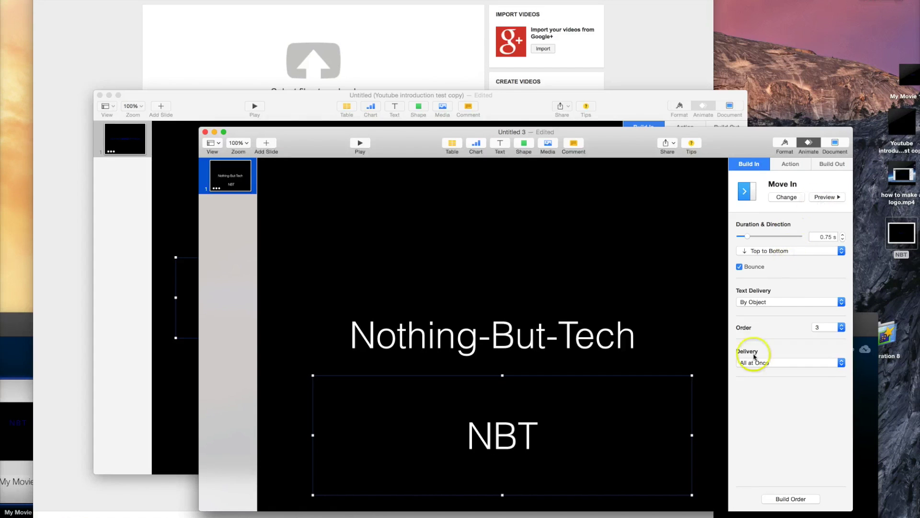
# Step: In the build order, have the NBT Move In build start After Build 2 with a 0.40 s delay, matching the finished presentation
pyautogui.click(793, 498)
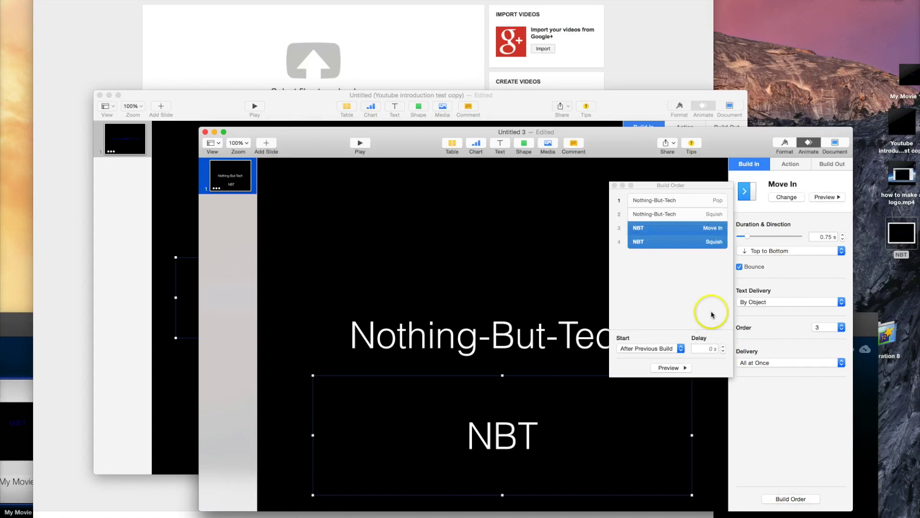
pyautogui.click(704, 234)
pyautogui.click(704, 234)
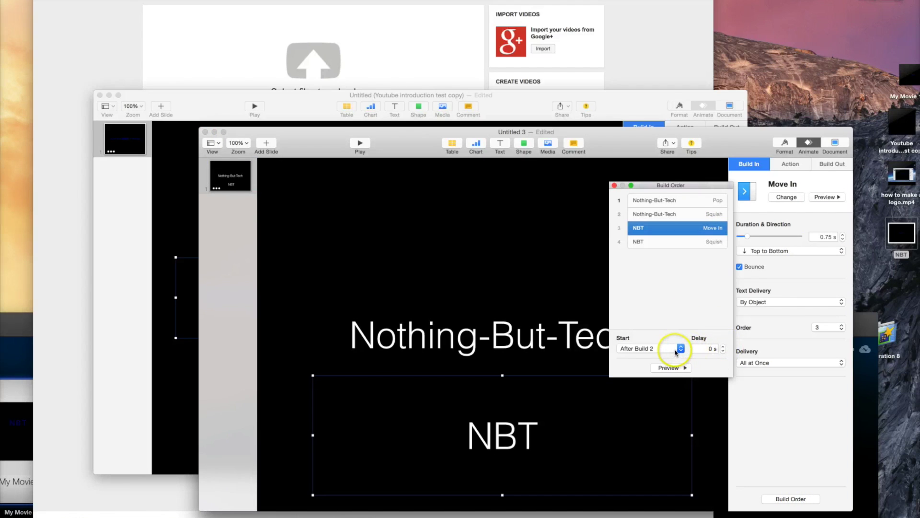
pyautogui.click(675, 353)
pyautogui.click(640, 421)
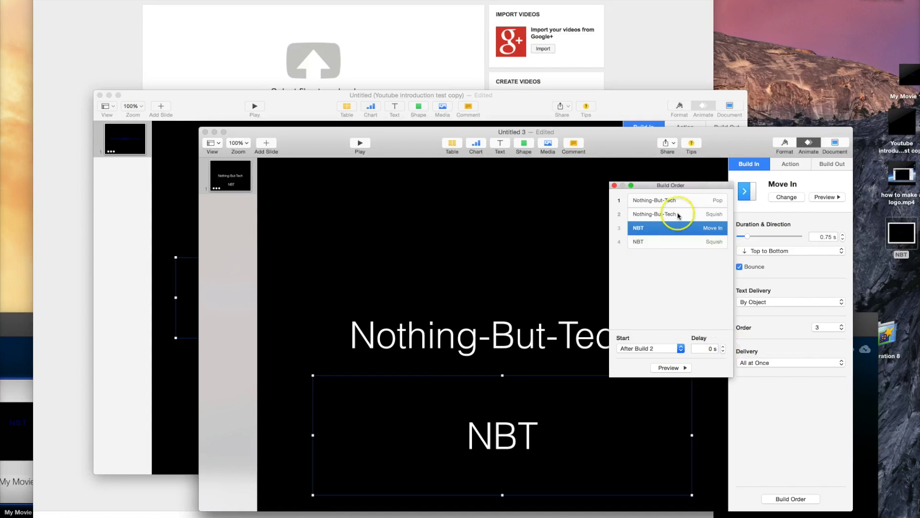
pyautogui.click(634, 105)
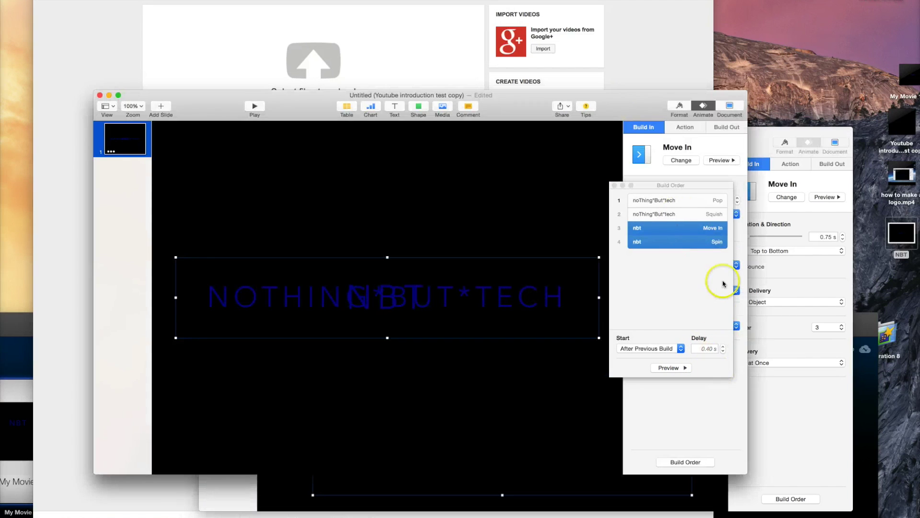
pyautogui.keyDown('super'); pyautogui.click(697, 243); pyautogui.keyUp('super')
pyautogui.click(697, 242)
pyautogui.click(696, 229)
pyautogui.click(789, 410)
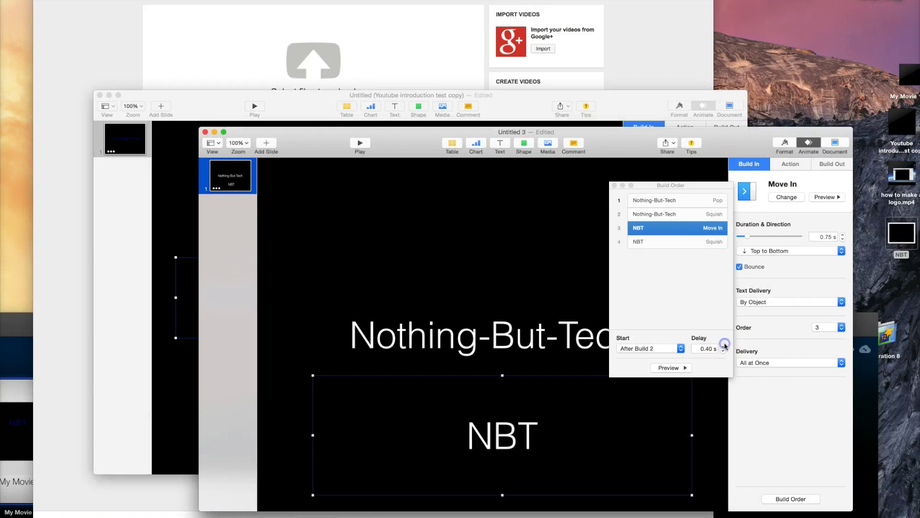
# Step: Change the NBT text's build-out effect to Spin, matching the build-out used in the finished presentation
pyautogui.click(714, 242)
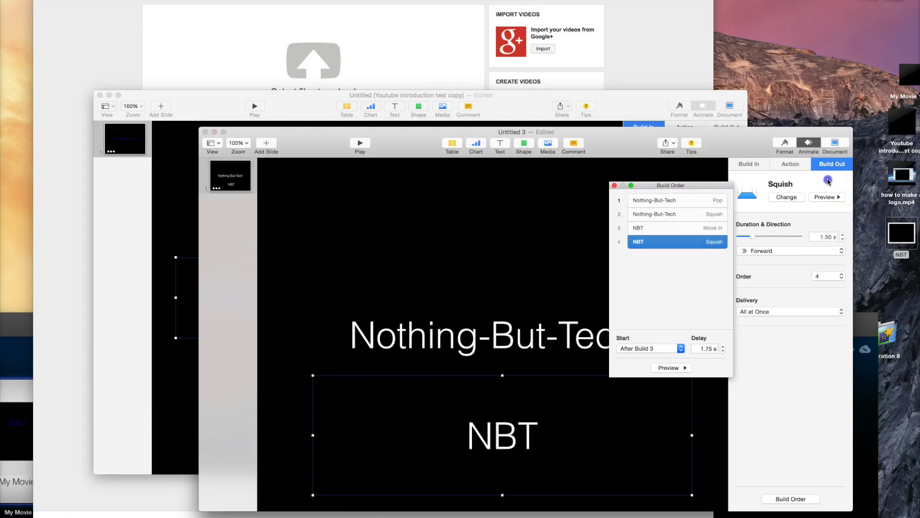
pyautogui.click(829, 182)
pyautogui.click(729, 126)
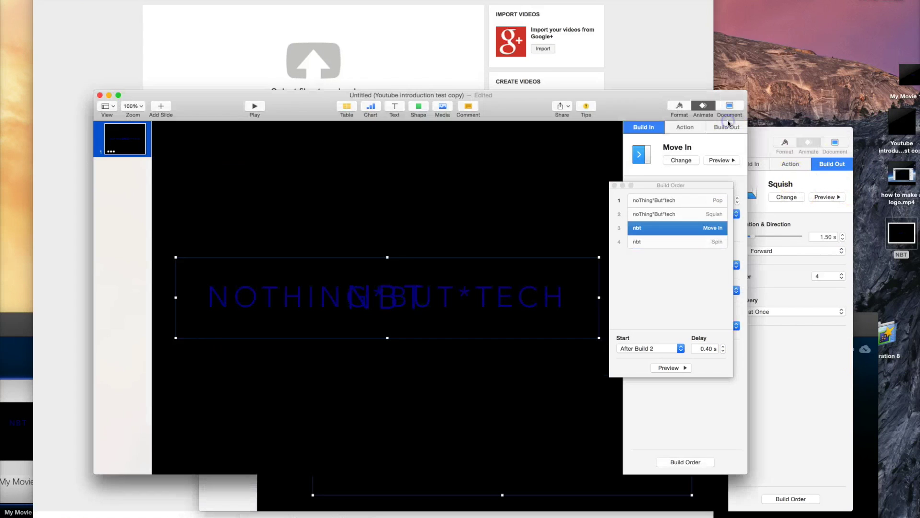
pyautogui.click(728, 128)
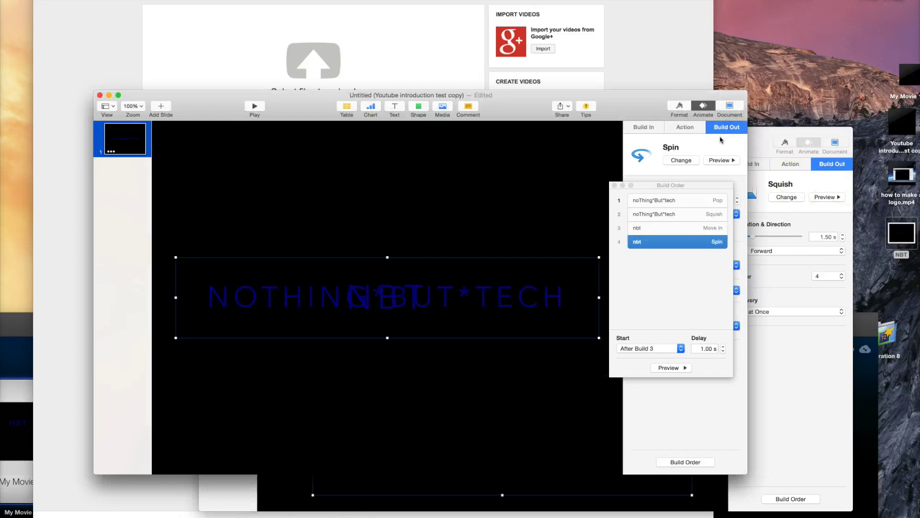
pyautogui.click(795, 242)
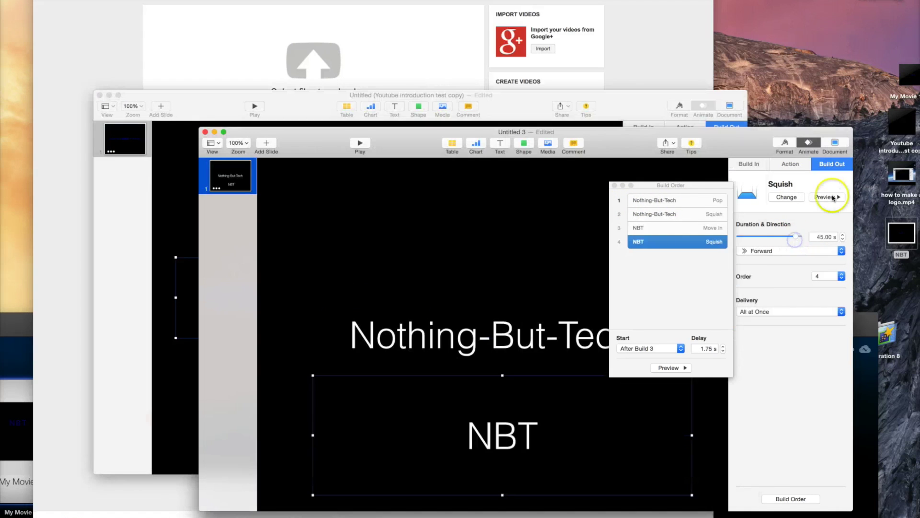
pyautogui.click(797, 199)
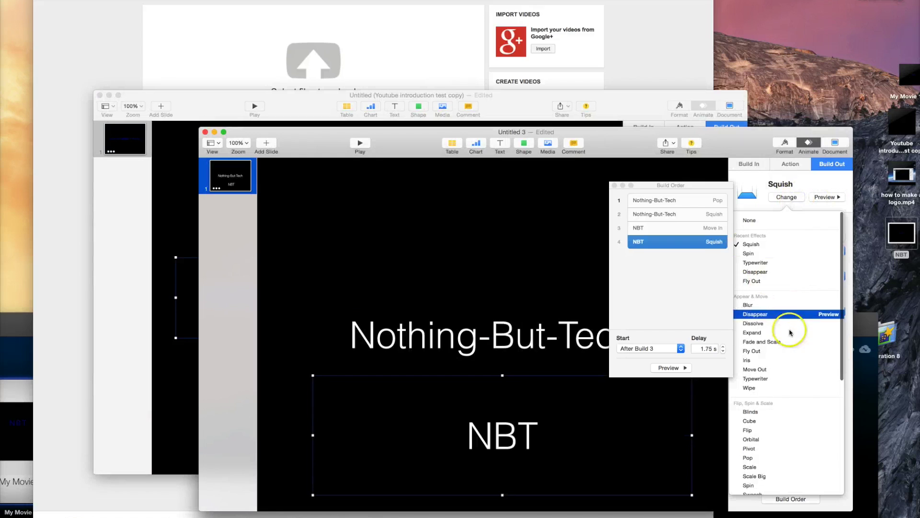
pyautogui.click(792, 486)
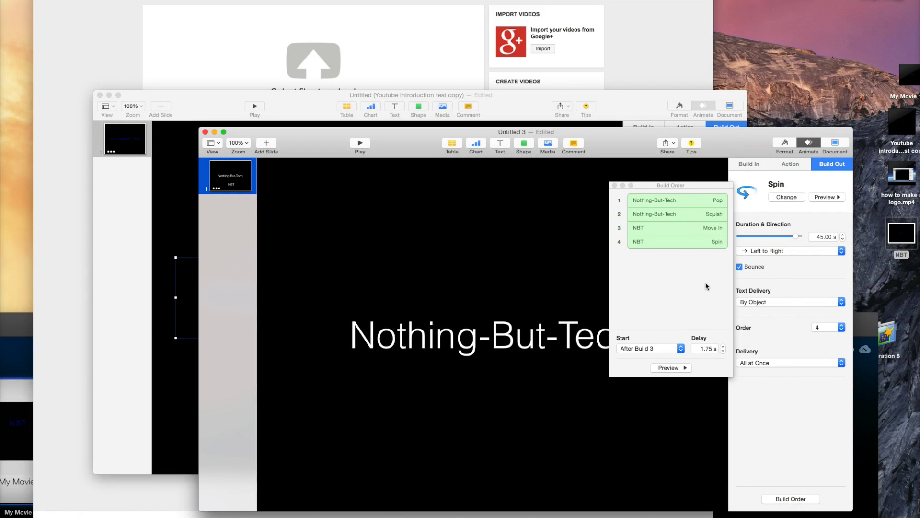
# Step: Set the NBT Spin build's delay to 1.00 s as in the finished presentation, and preview the whole build sequence
pyautogui.click(637, 241)
pyautogui.click(643, 109)
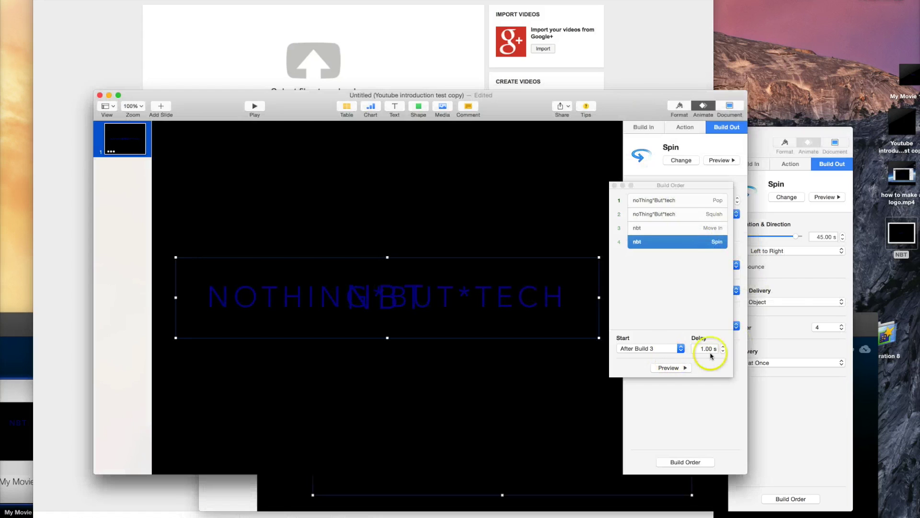
pyautogui.click(795, 414)
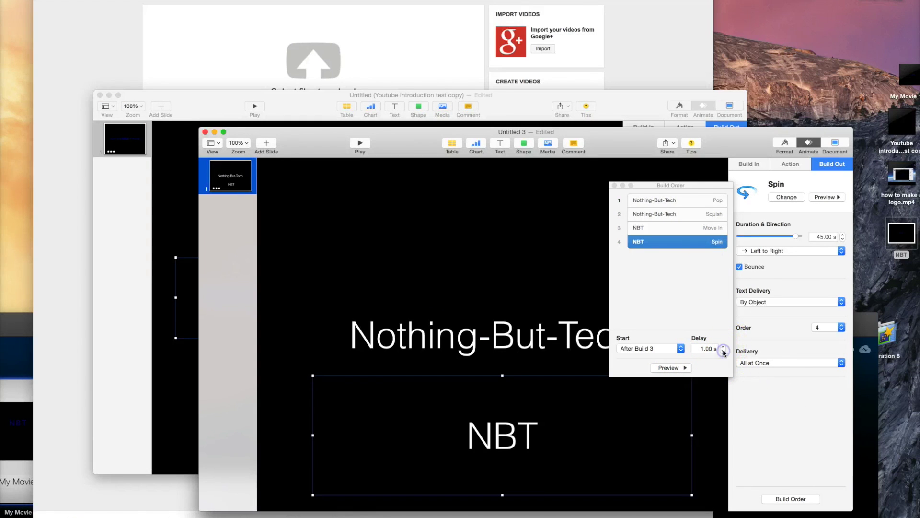
pyautogui.click(689, 368)
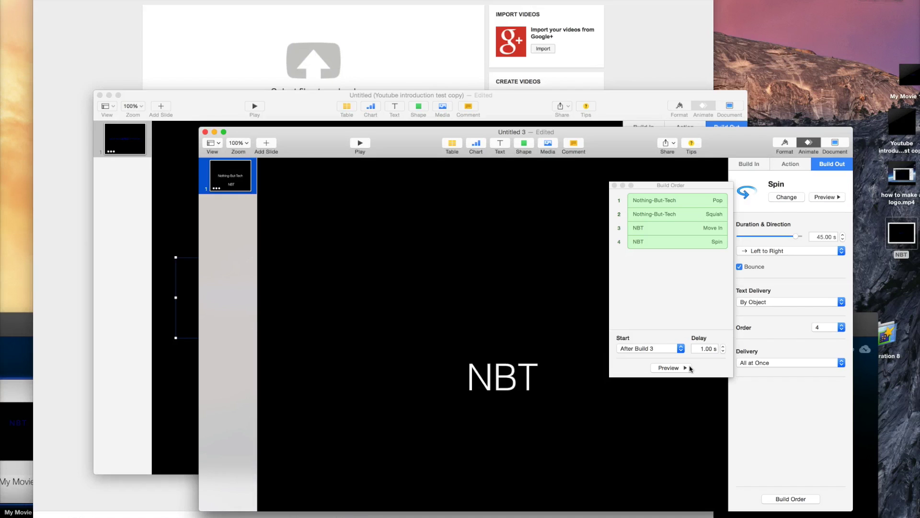
# Step: Close the build order, move the NBT text over the centre of the Nothing-But-Tech title, and play the slideshow
pyautogui.click(614, 186)
pyautogui.moveTo(524, 437); pyautogui.dragTo(507, 325)
pyautogui.click(354, 147)
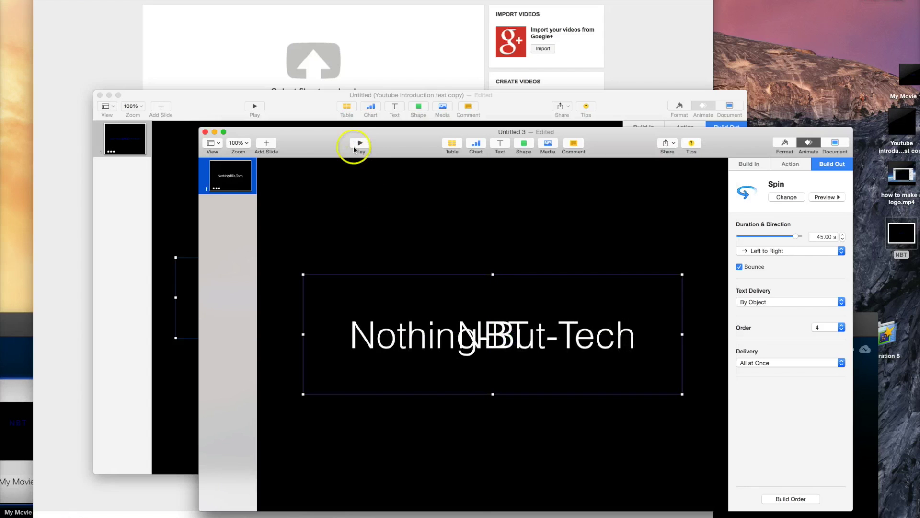
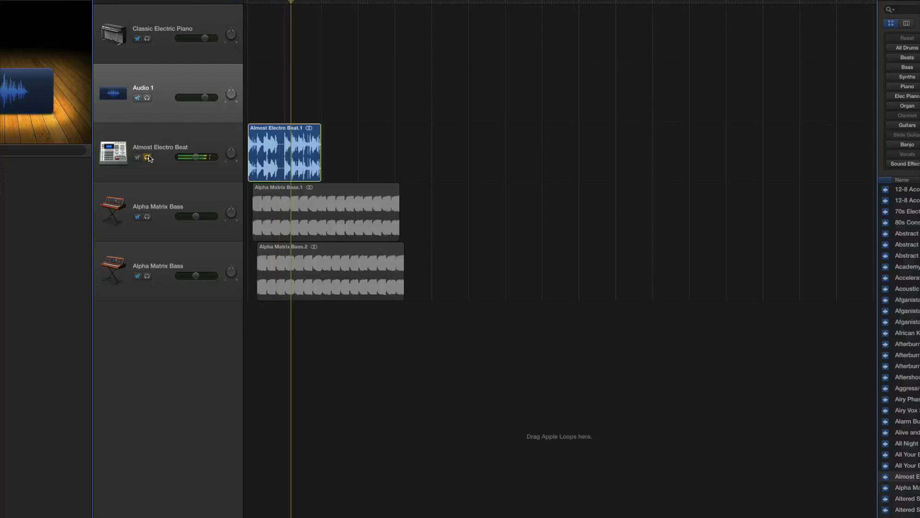
# Step: In GarageBand, end the Almost Electro Beat solo and listen to the upper Alpha Matrix Bass track on its own
pyautogui.click(130, 161)
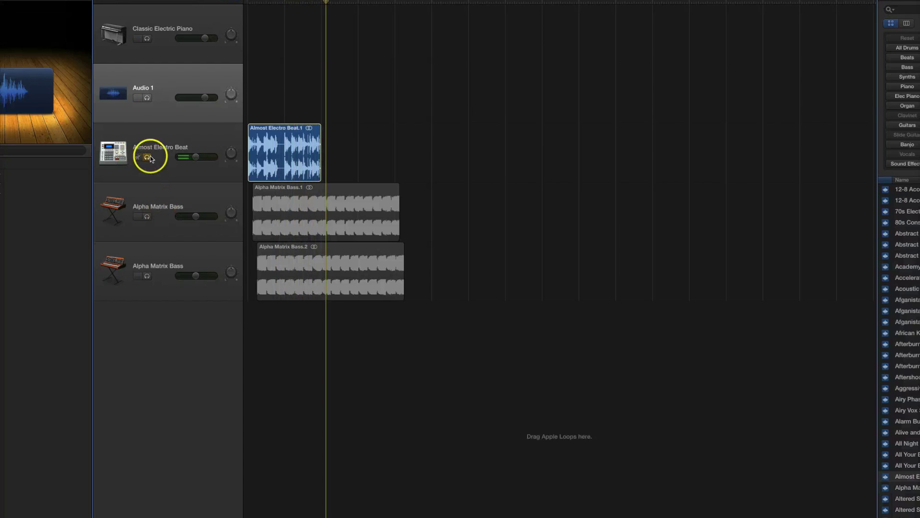
pyautogui.click(151, 160)
pyautogui.click(147, 217)
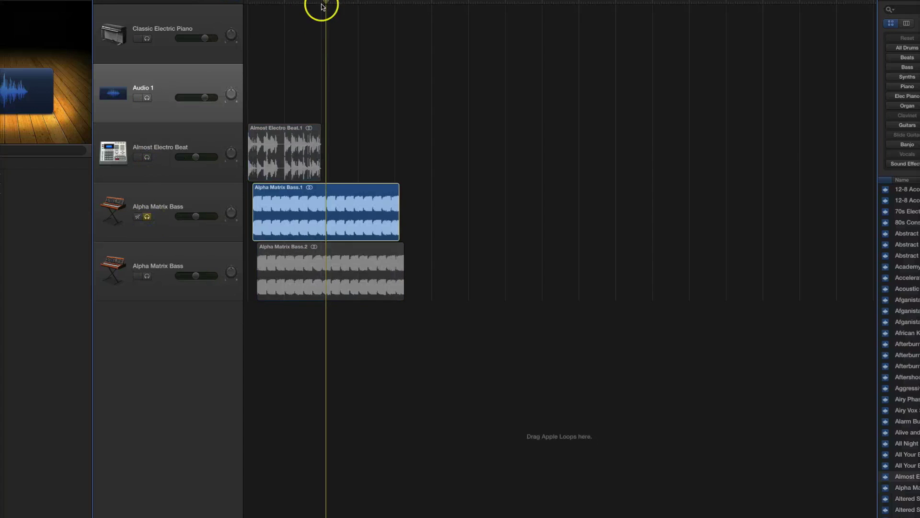
pyautogui.press('space')
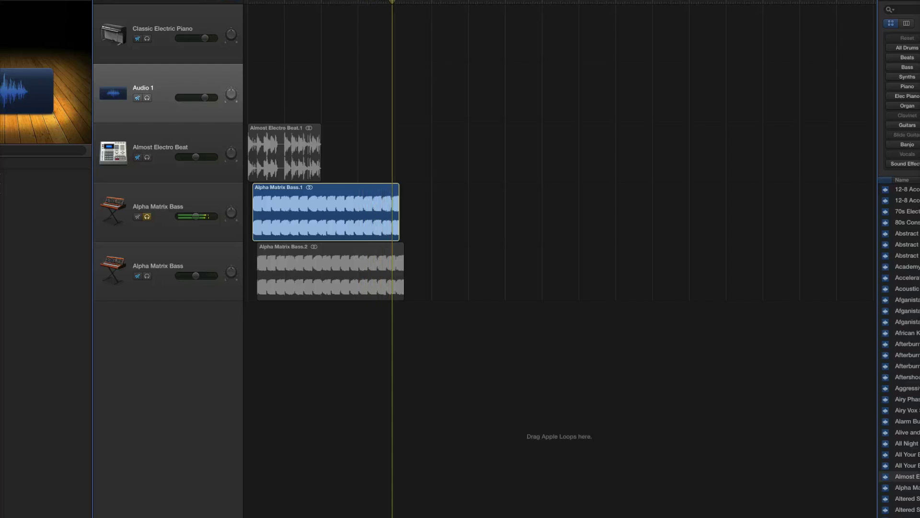
pyautogui.click(148, 218)
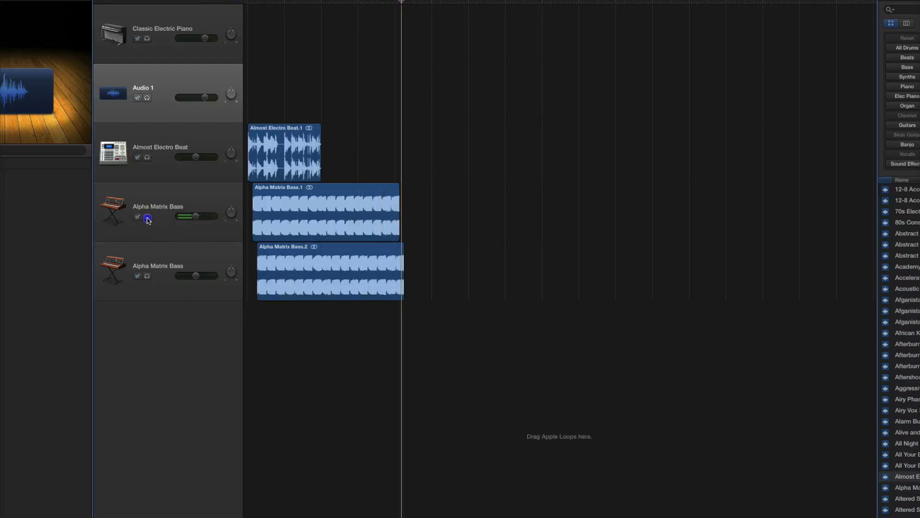
# Step: Listen to the lower Alpha Matrix Bass track soloed from the start of the project, ending its solo when done
pyautogui.click(148, 277)
pyautogui.press('space')
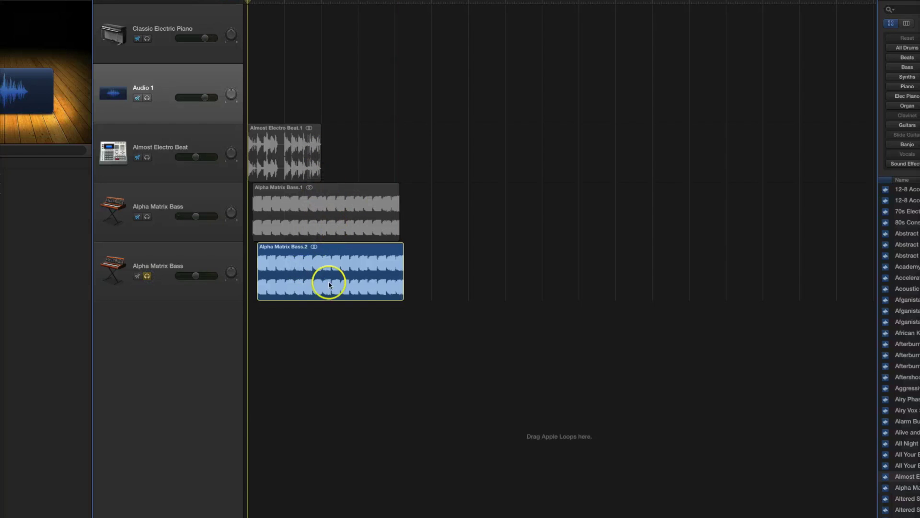
pyautogui.press('space')
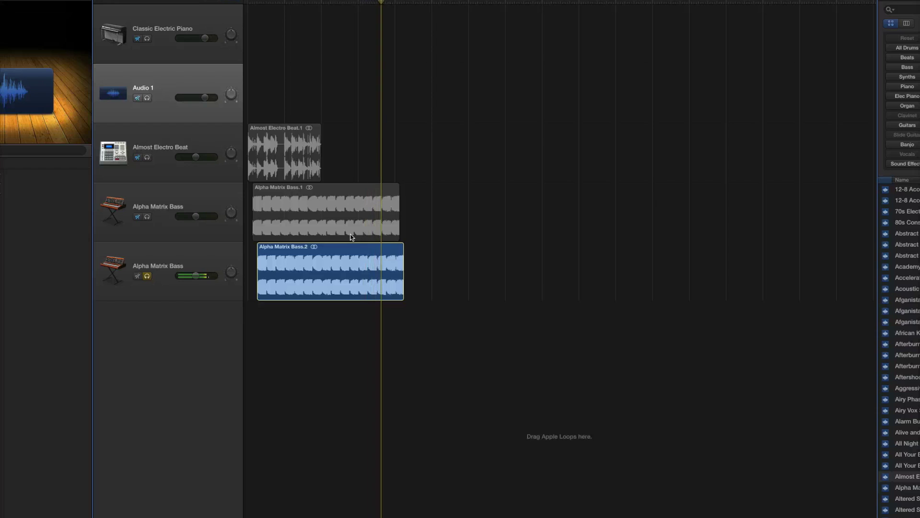
pyautogui.click(147, 276)
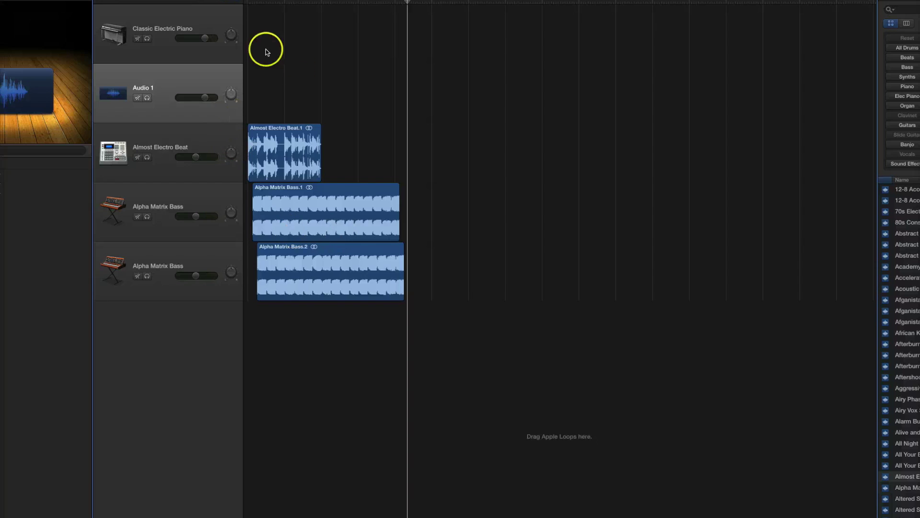
# Step: Return the playhead to the project start, and close the logo ringtone project with its changes saved
pyautogui.moveTo(405, 4); pyautogui.dragTo(244, 8)
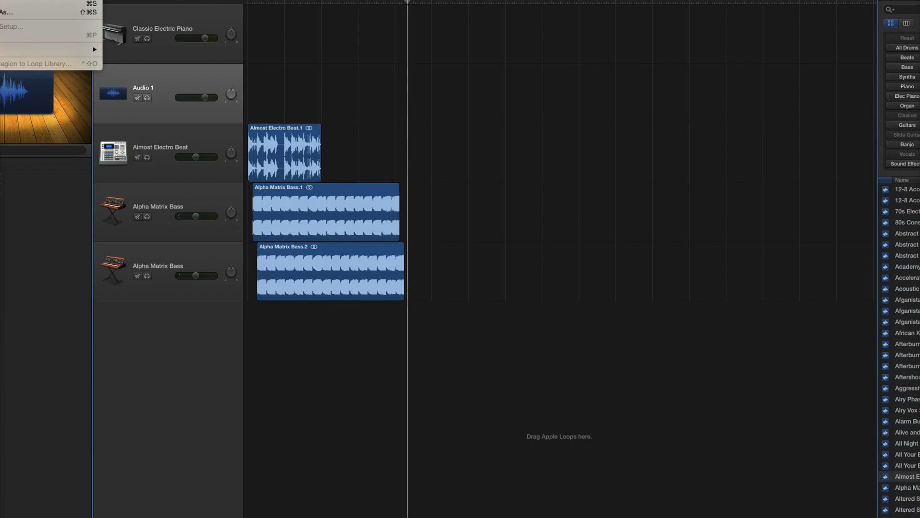
pyautogui.press('super+w')
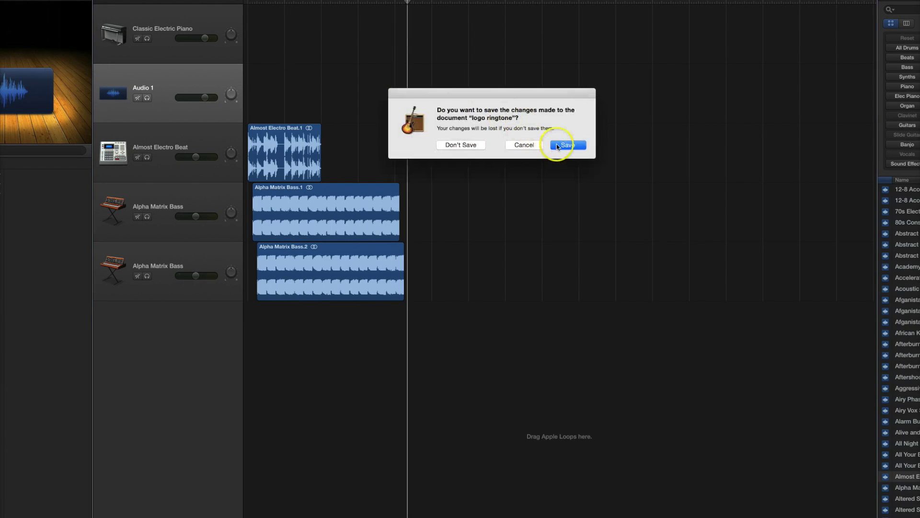
pyautogui.click(566, 145)
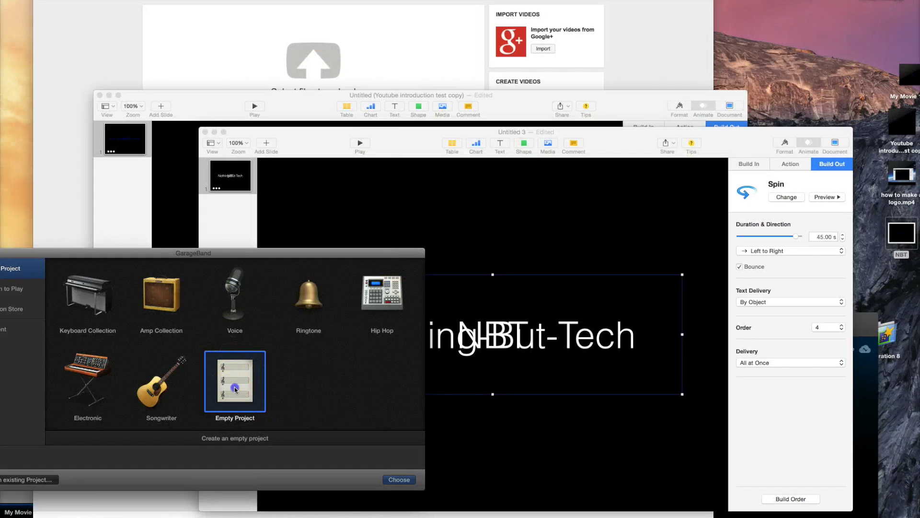
# Step: Create a new empty project with a microphone audio track that has no input
pyautogui.doubleClick(235, 388)
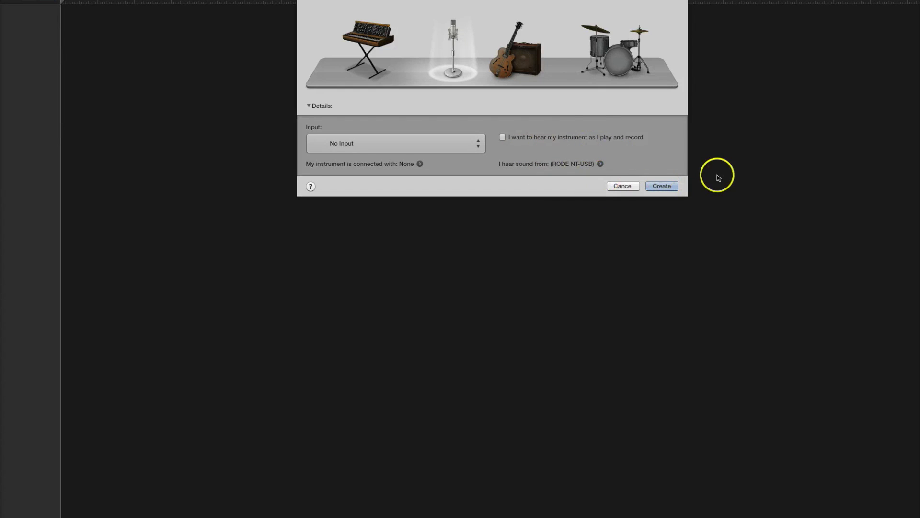
pyautogui.click(659, 187)
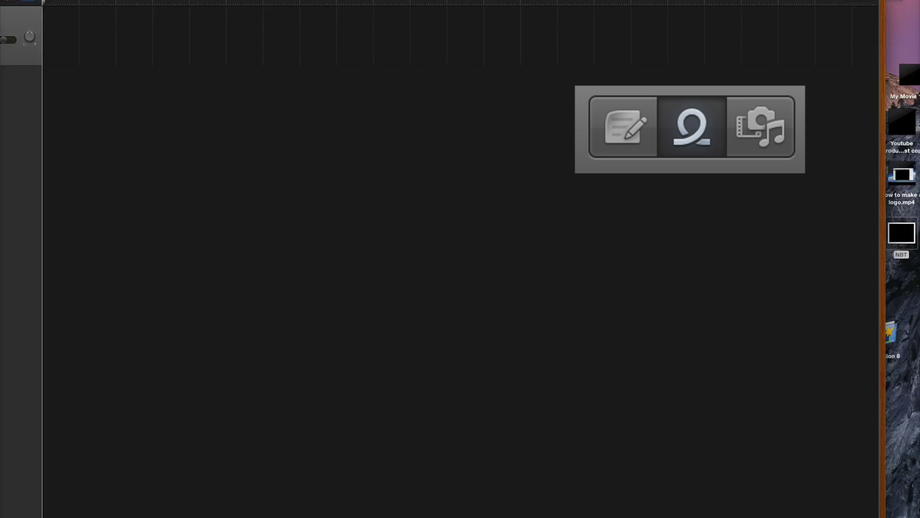
# Step: Show the Apple Loops browser and audition the Afganistan Sand Rabab 27, Alarm Buzz Synth and Alpha Matrix Bass loops
pyautogui.press('o')
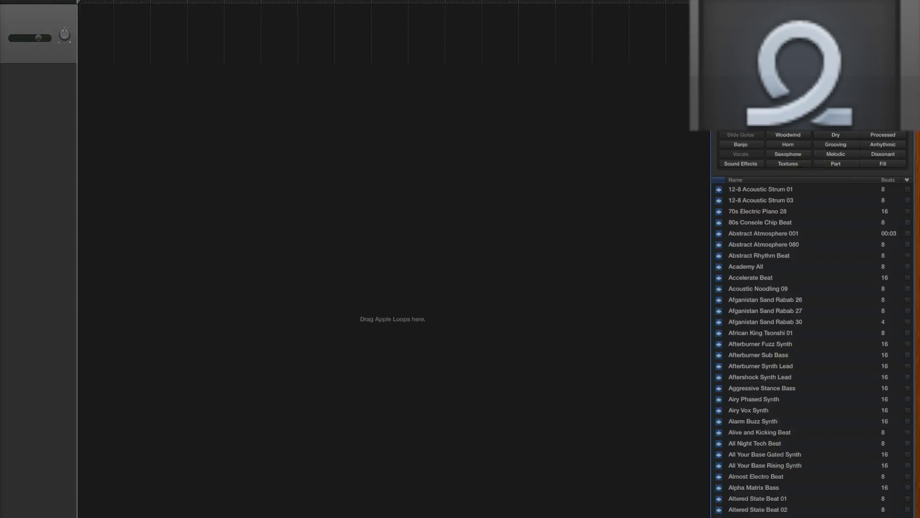
pyautogui.click(848, 8)
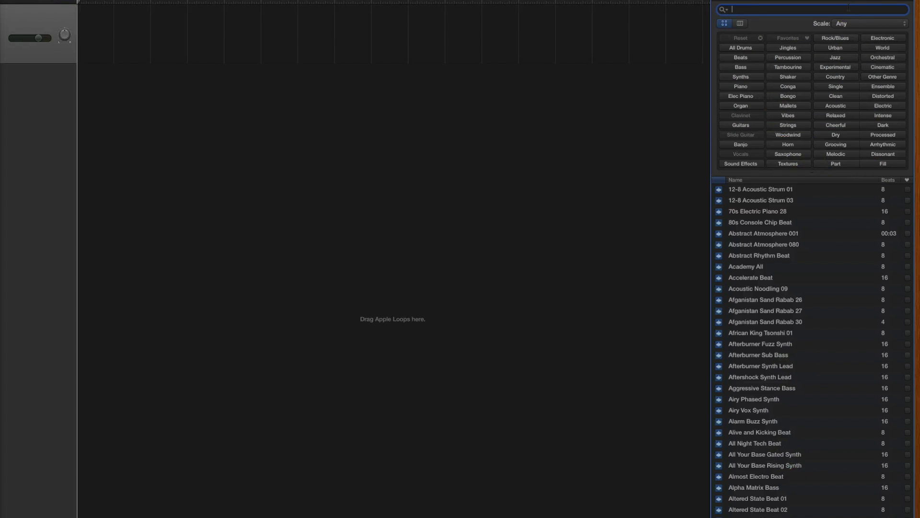
pyautogui.click(799, 311)
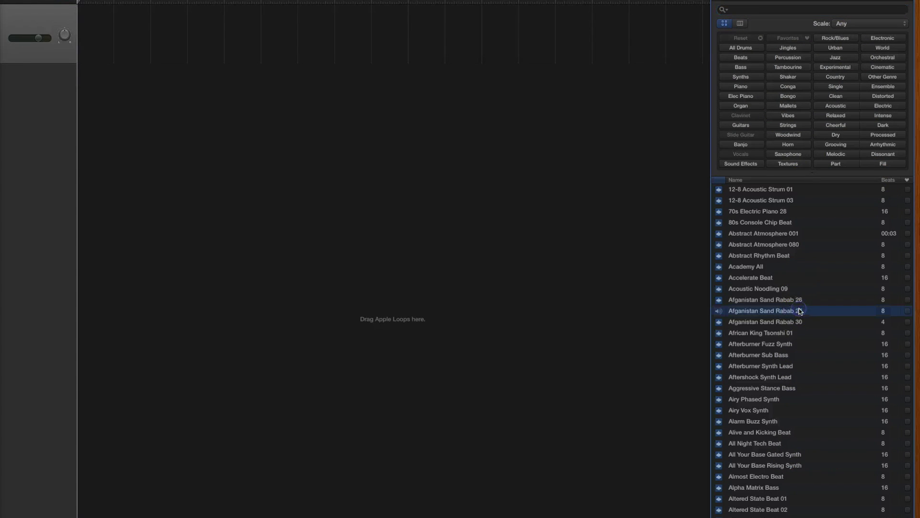
pyautogui.click(776, 420)
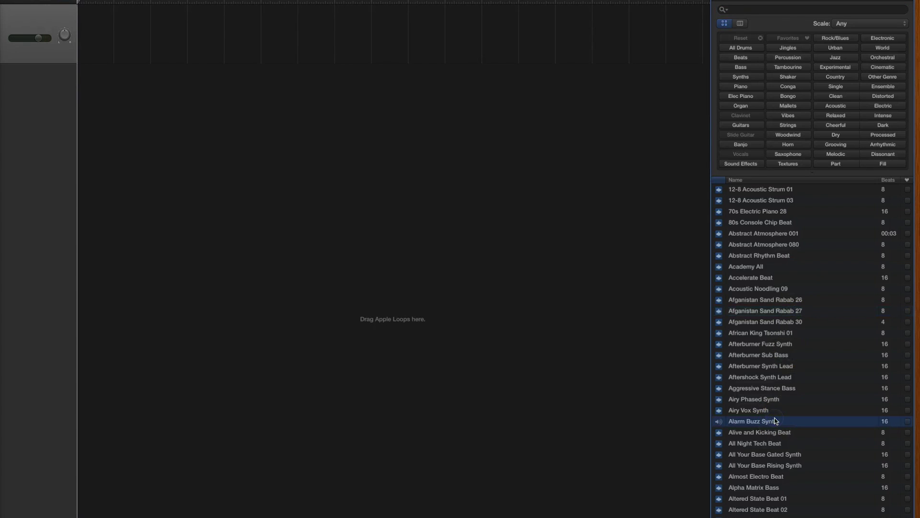
pyautogui.click(782, 487)
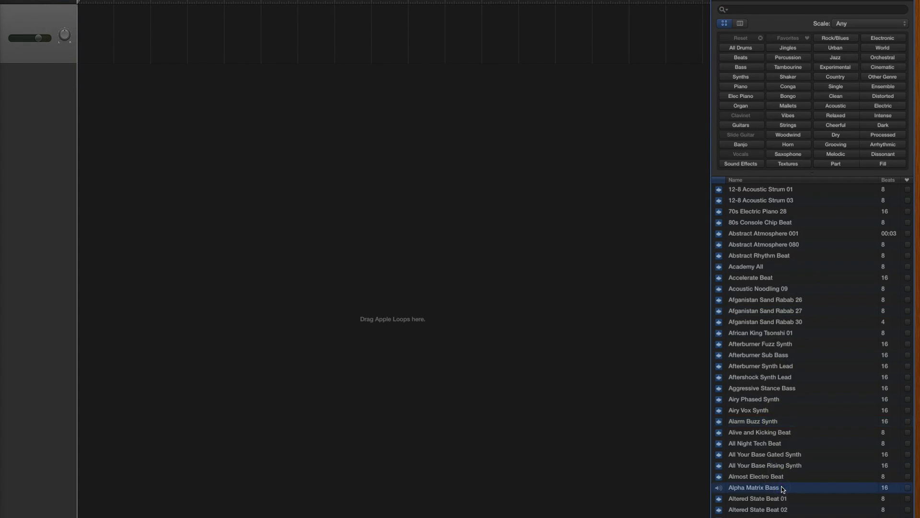
# Step: Add the Alpha Matrix Bass loop on a new track below Audio 1 at the project start, and play it
pyautogui.moveTo(768, 483); pyautogui.dragTo(0, 73)
pyautogui.moveTo(105, 72); pyautogui.dragTo(105, 74)
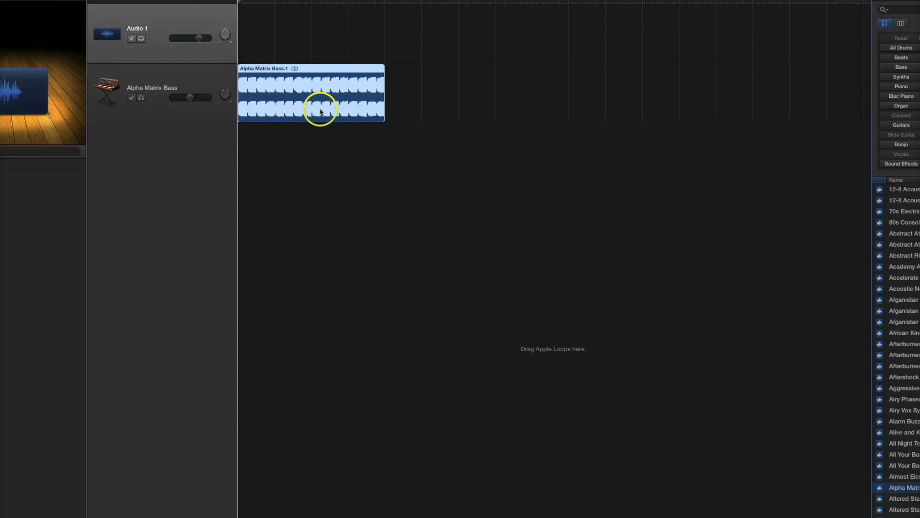
pyautogui.press('space')
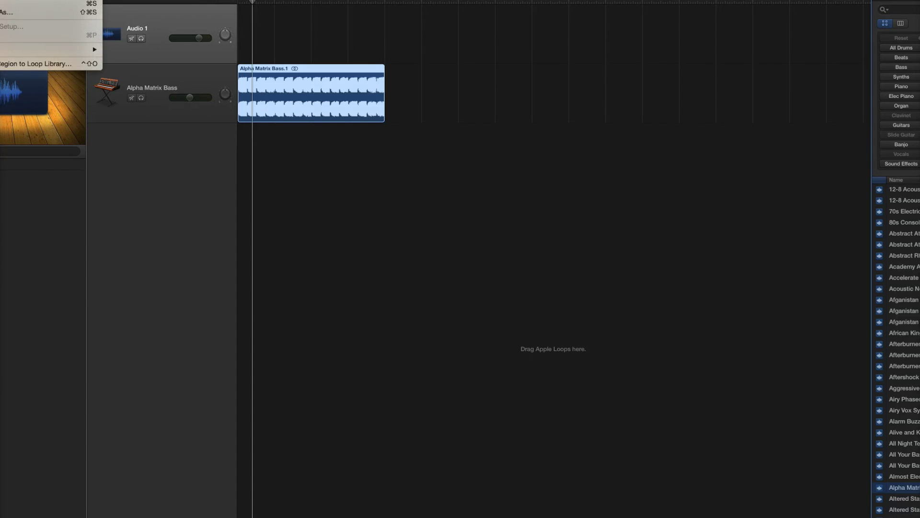
pyautogui.press('super+w')
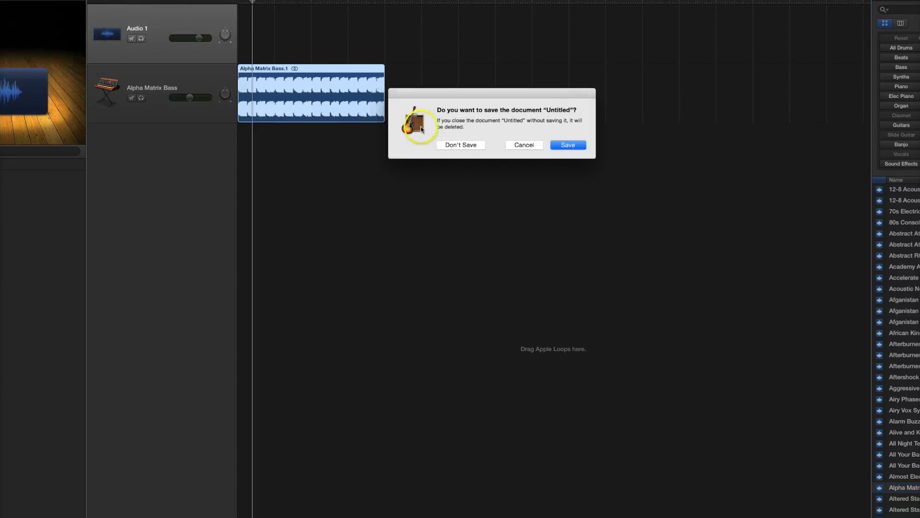
pyautogui.click(567, 145)
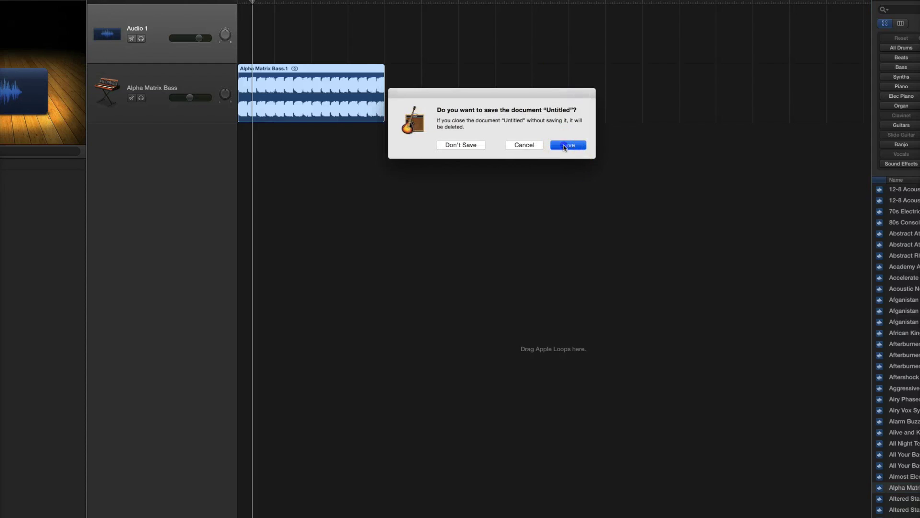
pyautogui.click(535, 162)
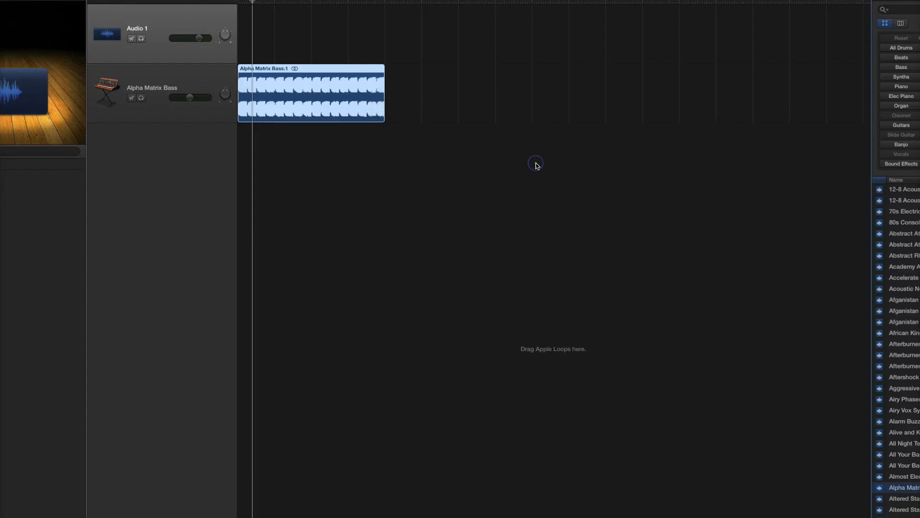
# Step: Return the playhead to the project start, and search the loops for "alpha", clearing the search when done
pyautogui.moveTo(251, 3); pyautogui.dragTo(238, 2)
pyautogui.moveTo(293, 100); pyautogui.dragTo(289, 148)
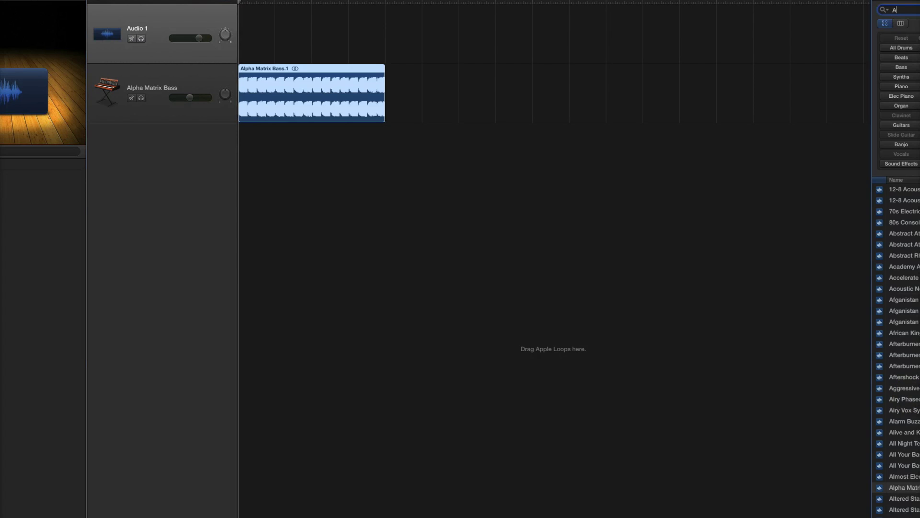
pyautogui.write('HA')
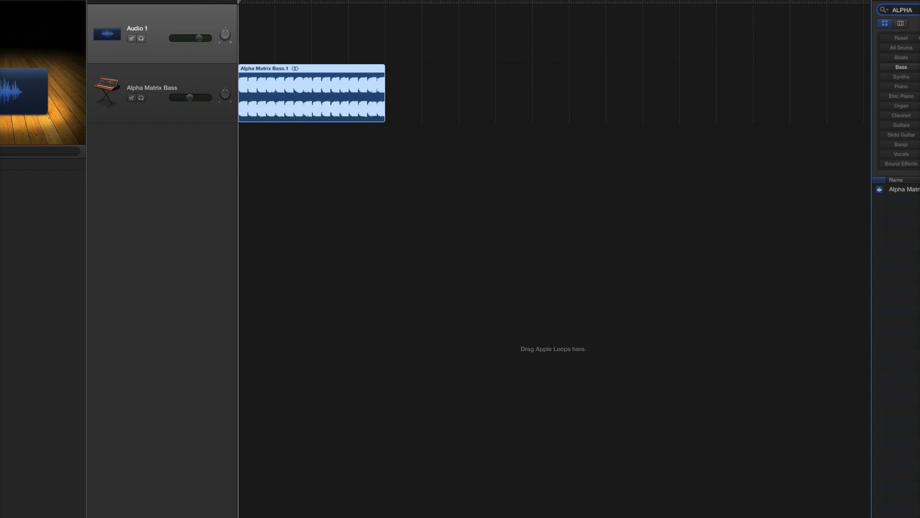
pyautogui.press('BackSpace')
pyautogui.press('BackSpace')
pyautogui.press('BackSpace')
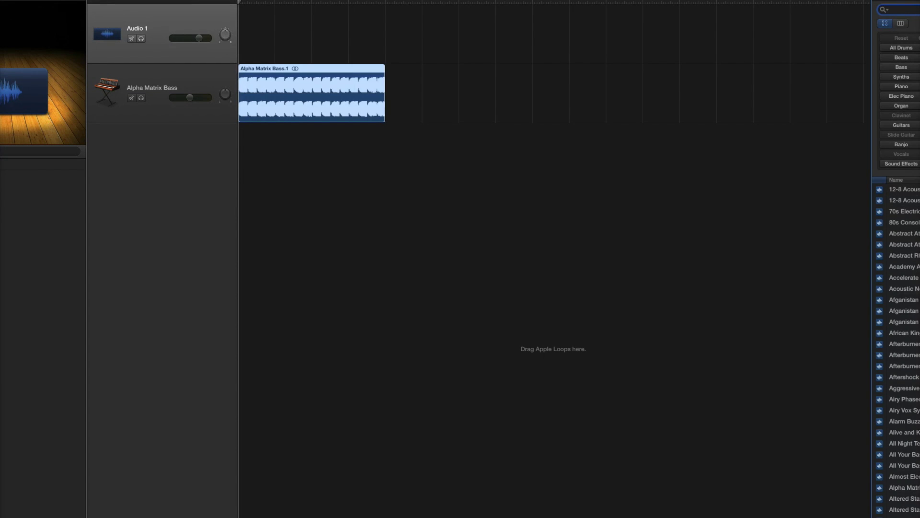
pyautogui.write('alphsa')
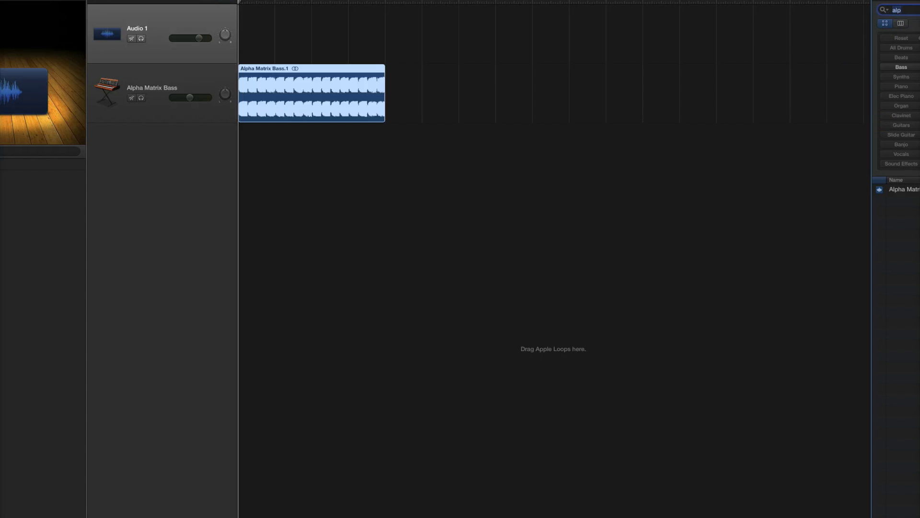
pyautogui.press('BackSpace')
pyautogui.press('BackSpace')
pyautogui.press('BackSpace')
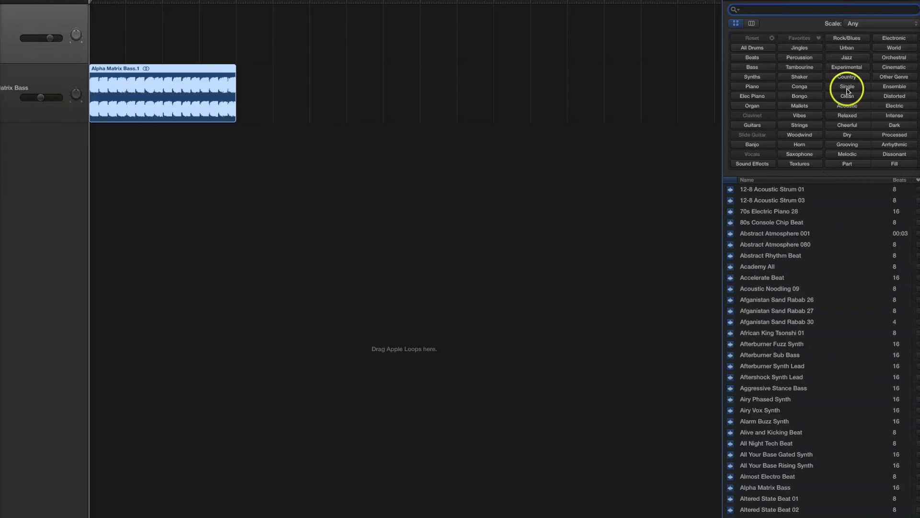
# Step: Filter the loops by Acoustic, add Academy All on a new track under the Alpha Matrix Bass region, and play both together
pyautogui.click(847, 105)
pyautogui.moveTo(773, 212); pyautogui.dragTo(411, 244)
pyautogui.moveTo(428, 146); pyautogui.dragTo(243, 147)
pyautogui.moveTo(392, 146); pyautogui.dragTo(346, 146)
pyautogui.press('space')
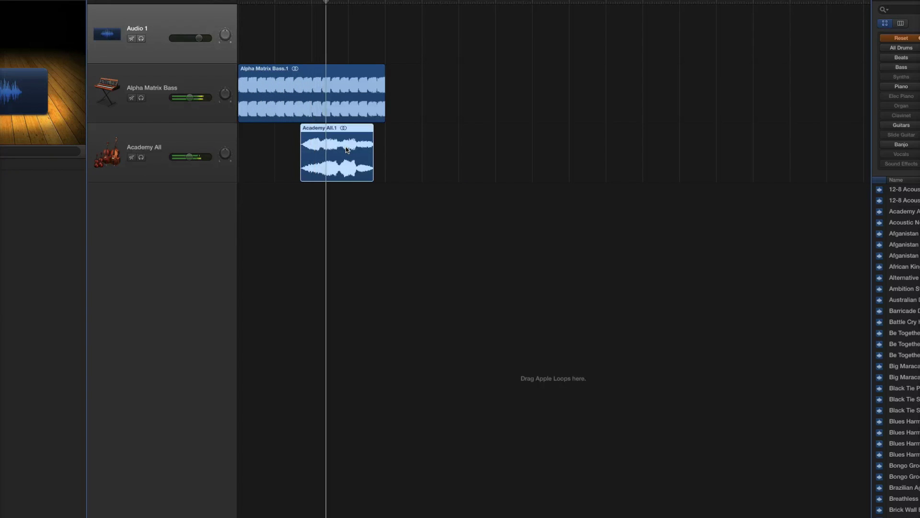
pyautogui.press('space')
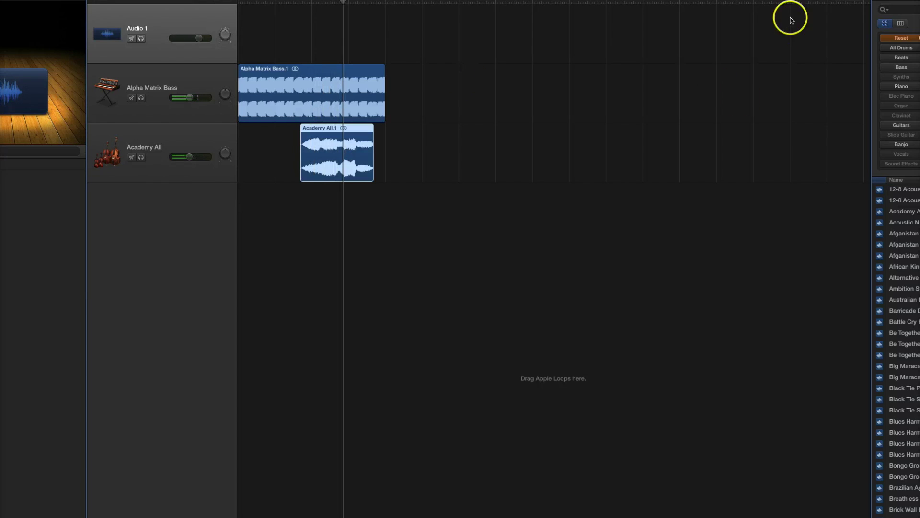
# Step: Replace the Academy All region with the Upright Funk Bass 54 loop, found by also filtering the loops by Bass
pyautogui.click(354, 150)
pyautogui.press('Delete')
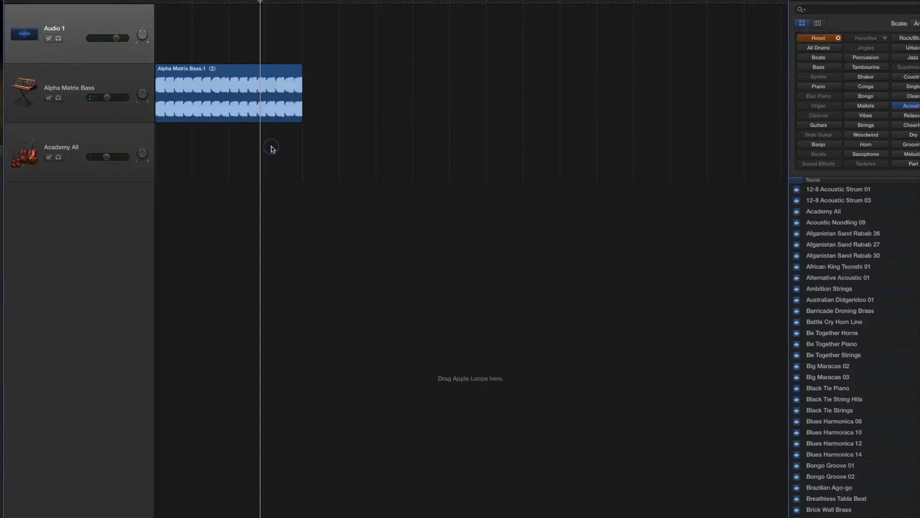
pyautogui.click(824, 67)
pyautogui.click(852, 234)
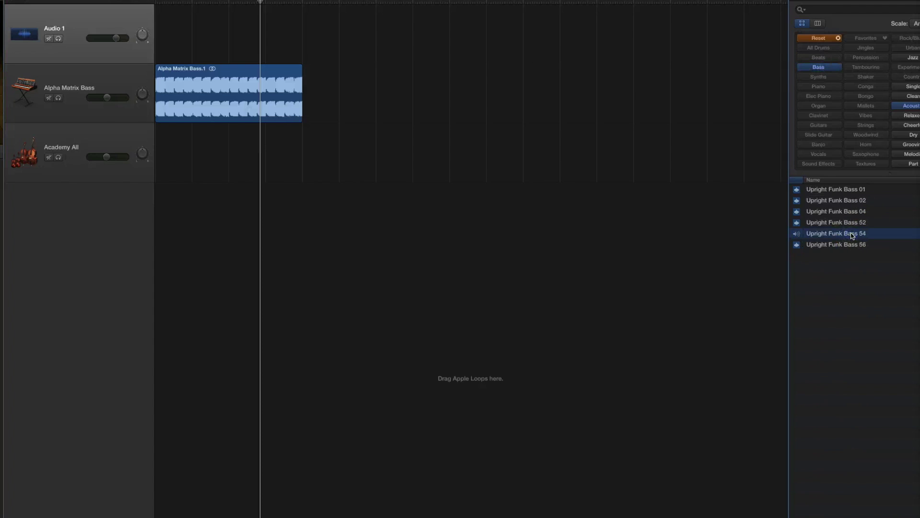
pyautogui.moveTo(729, 235); pyautogui.dragTo(198, 138)
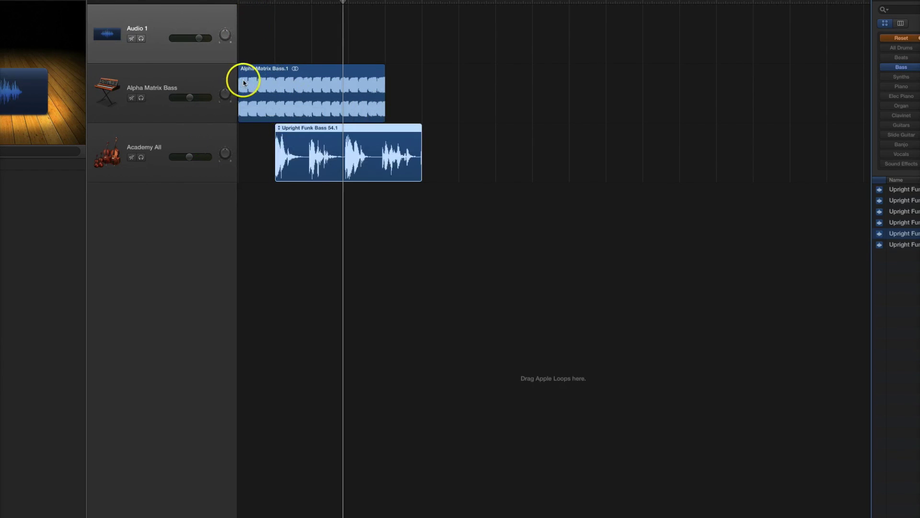
# Step: Add the Upright Funk Bass 56 loop on a new track, starting after the Upright Funk Bass 54 region begins, and play from the start
pyautogui.moveTo(909, 246); pyautogui.dragTo(291, 254)
pyautogui.click(241, 4)
pyautogui.press('space')
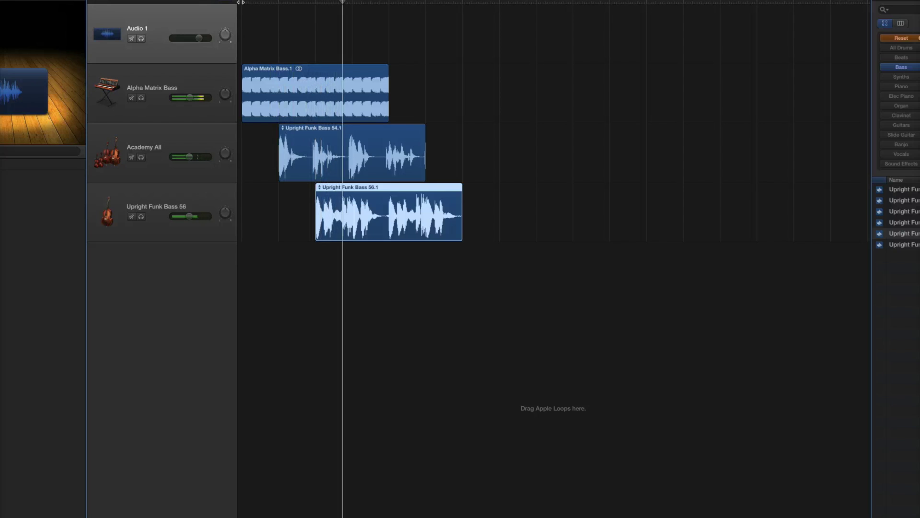
# Step: Raise the volume of the Academy All and Upright Funk Bass 56 tracks, and replay the project from the start
pyautogui.click(201, 157)
pyautogui.click(193, 216)
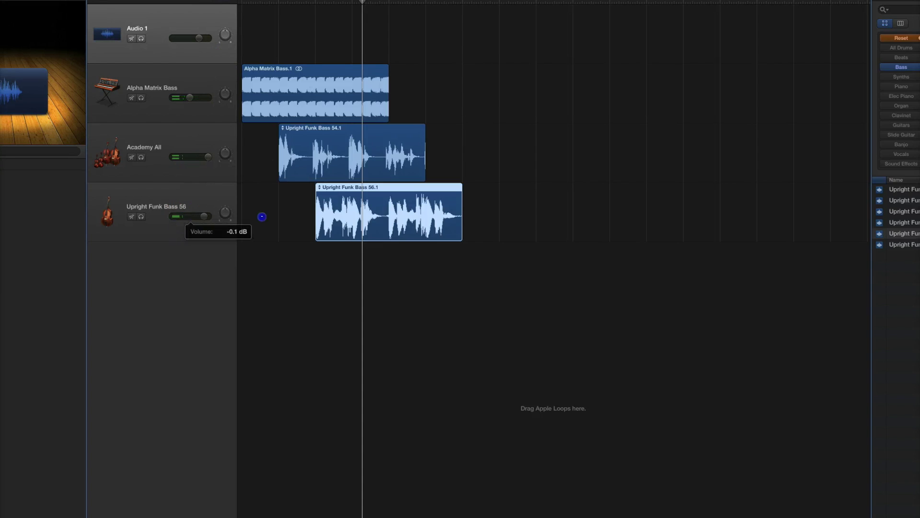
pyautogui.click(244, 2)
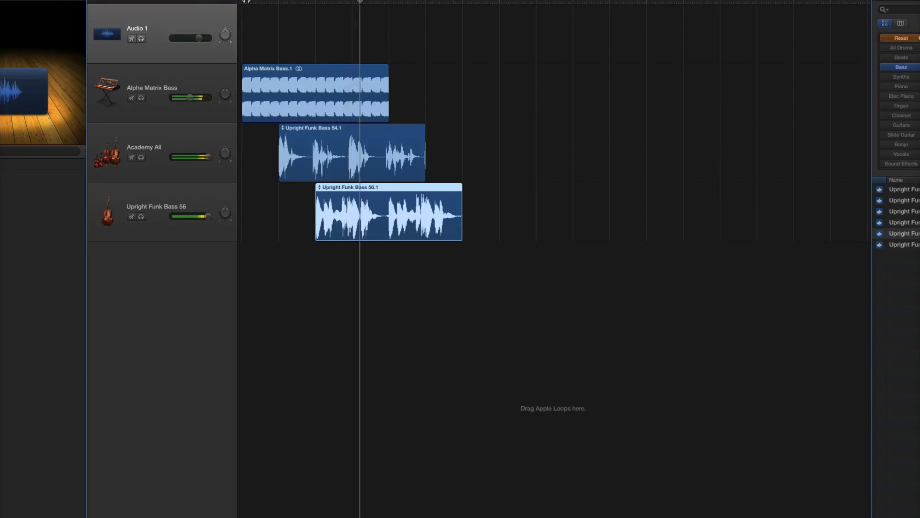
pyautogui.click(265, 84)
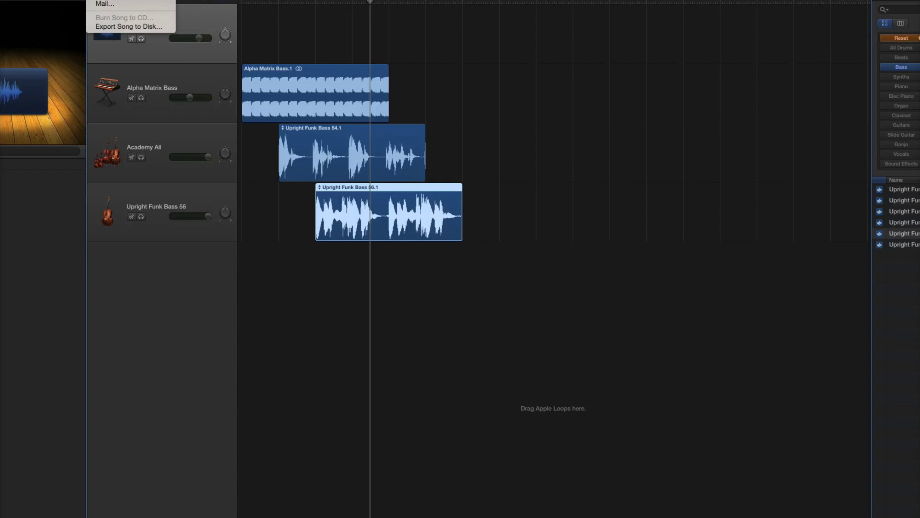
# Step: Examine the quality options for sharing the song to iTunes, keep Highest Quality (iTunes Plus, 256 kBit/s), and cancel the sharing
pyautogui.press('Return')
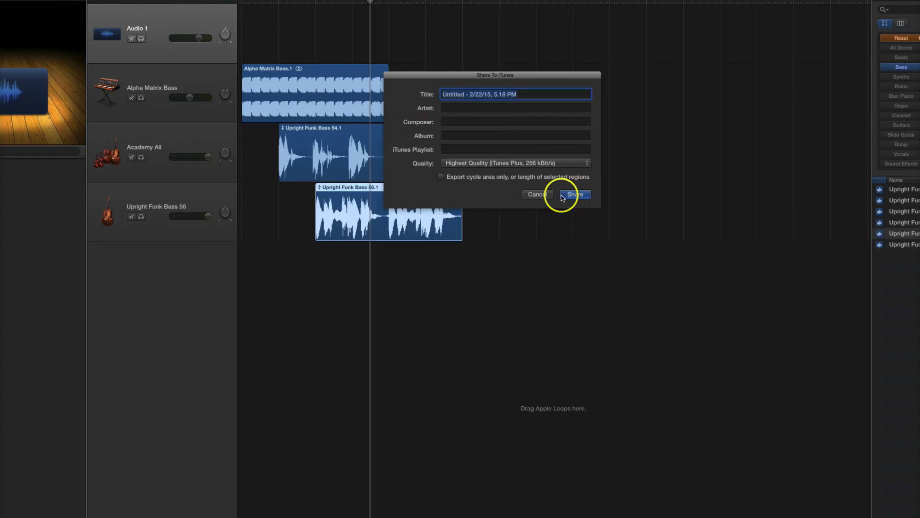
pyautogui.click(531, 164)
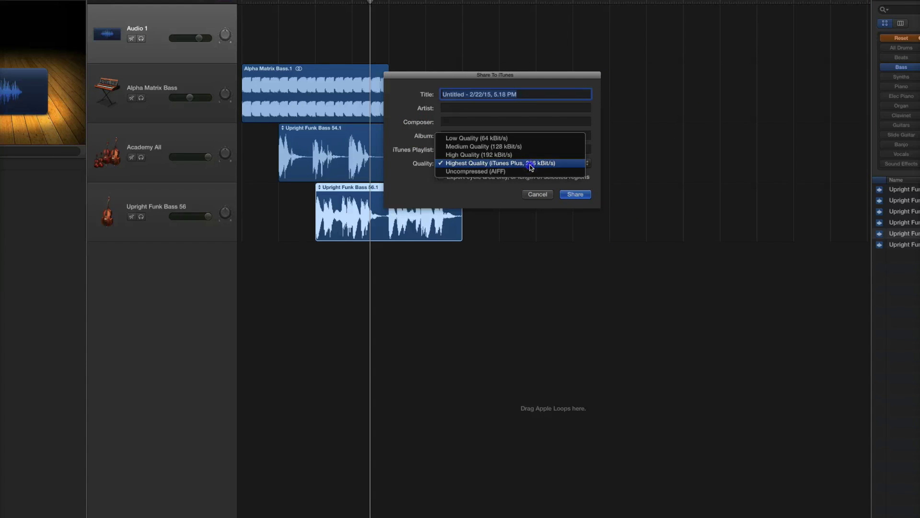
pyautogui.click(531, 163)
pyautogui.click(534, 195)
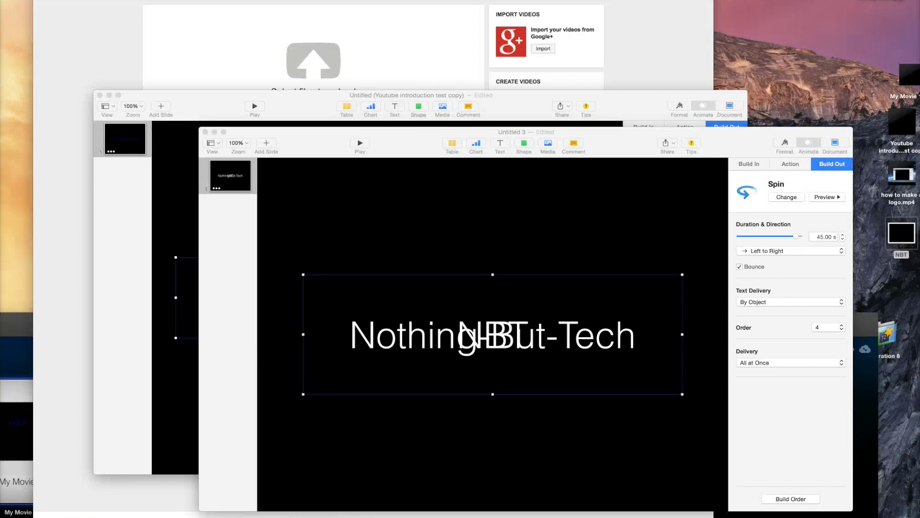
# Step: Switch to iMovie, move its window higher on the screen, and show the library with the My Movie 1 project
pyautogui.press('super+Tab')
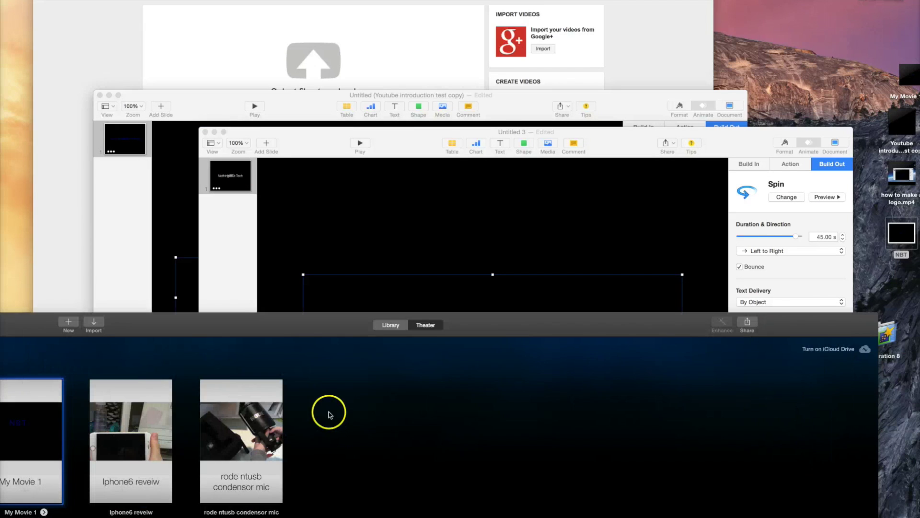
pyautogui.moveTo(322, 322); pyautogui.dragTo(356, 52)
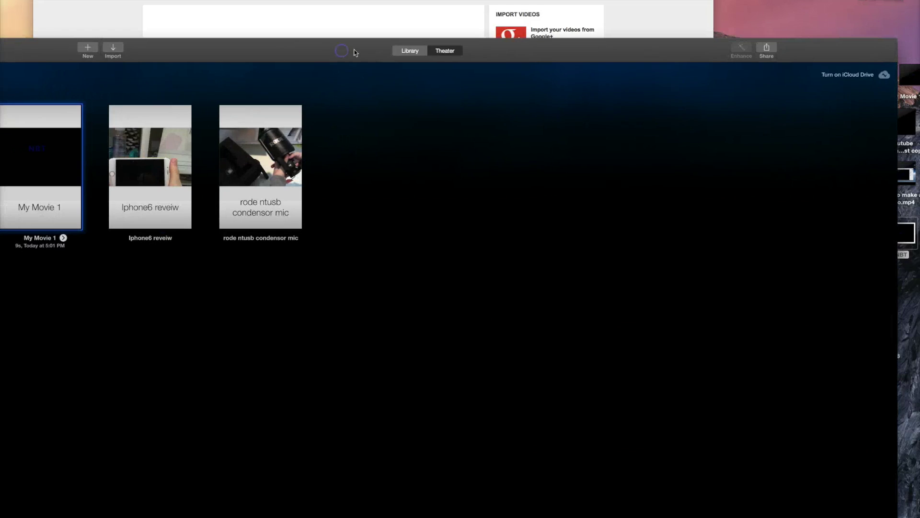
pyautogui.click(418, 48)
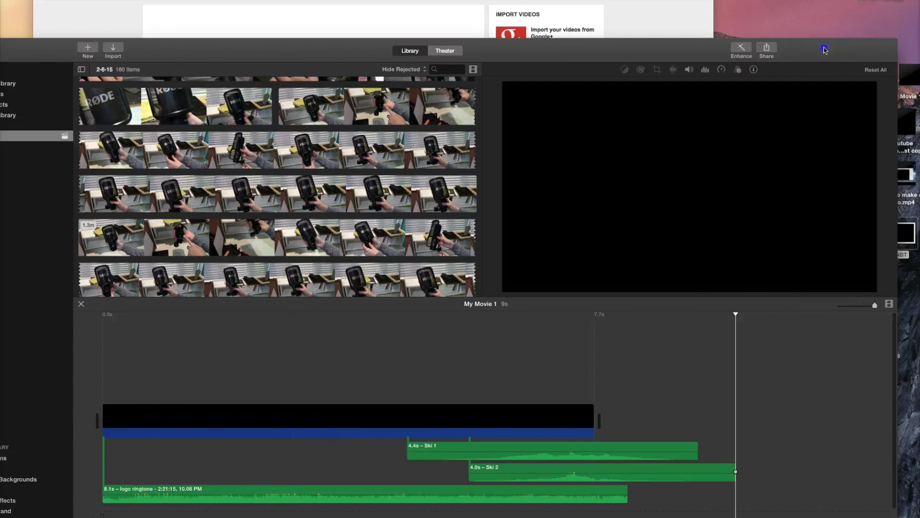
# Step: Reposition the iMovie window to show the whole timeline, play the start of My Movie 1, and return the playhead to the beginning
pyautogui.moveTo(824, 50); pyautogui.dragTo(790, 48)
pyautogui.moveTo(911, 129)
pyautogui.mouseDown()
pyautogui.moveTo(771, 223)
pyautogui.moveTo(852, 182)
pyautogui.moveTo(914, 124)
pyautogui.mouseUp()
pyautogui.click(826, 62)
pyautogui.moveTo(797, 57); pyautogui.dragTo(862, 9)
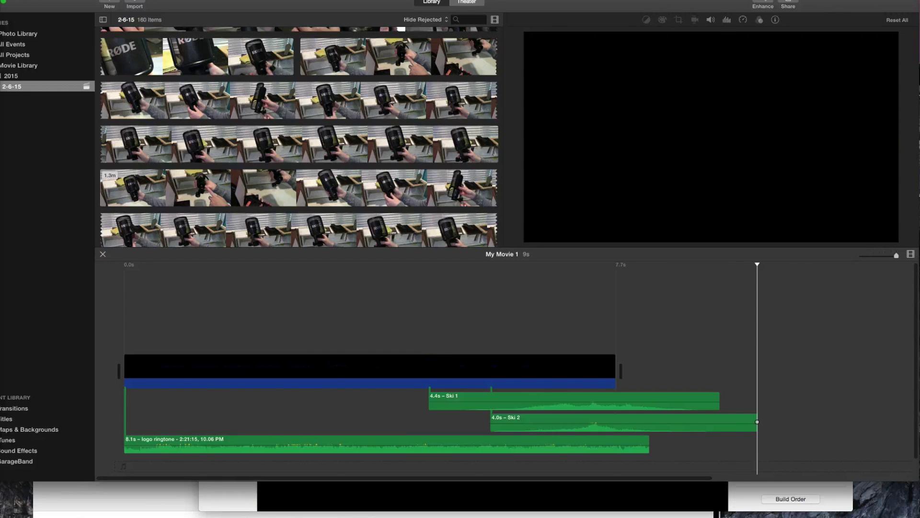
pyautogui.click(117, 408)
pyautogui.press('space')
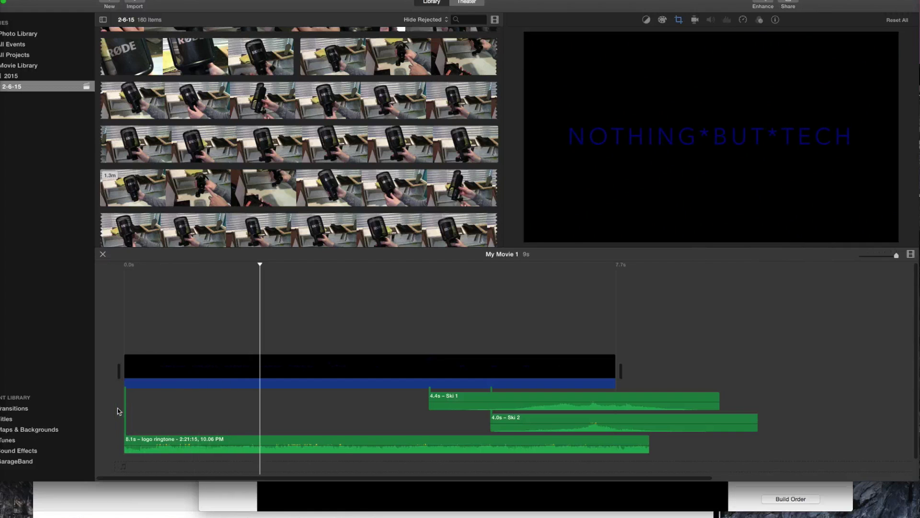
pyautogui.click(131, 286)
pyautogui.click(125, 288)
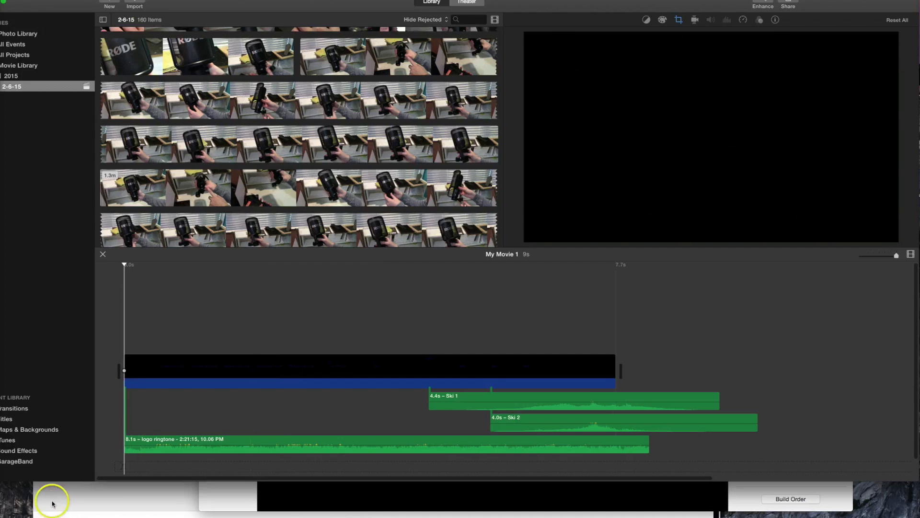
# Step: Show the iTunes songs in the content library to locate the logo ringtone track, keeping the project timeline in view
pyautogui.moveTo(63, 4); pyautogui.dragTo(100, 4)
pyautogui.click(61, 440)
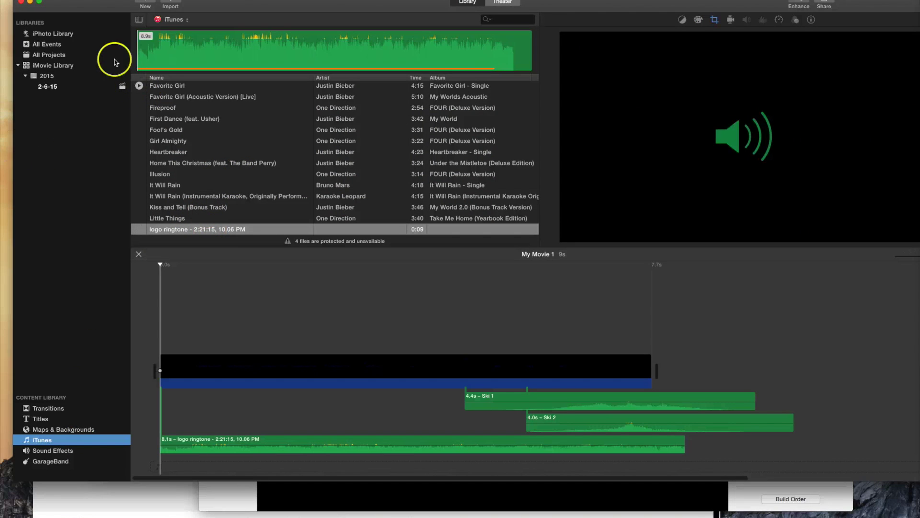
pyautogui.moveTo(101, 3); pyautogui.dragTo(25, 1)
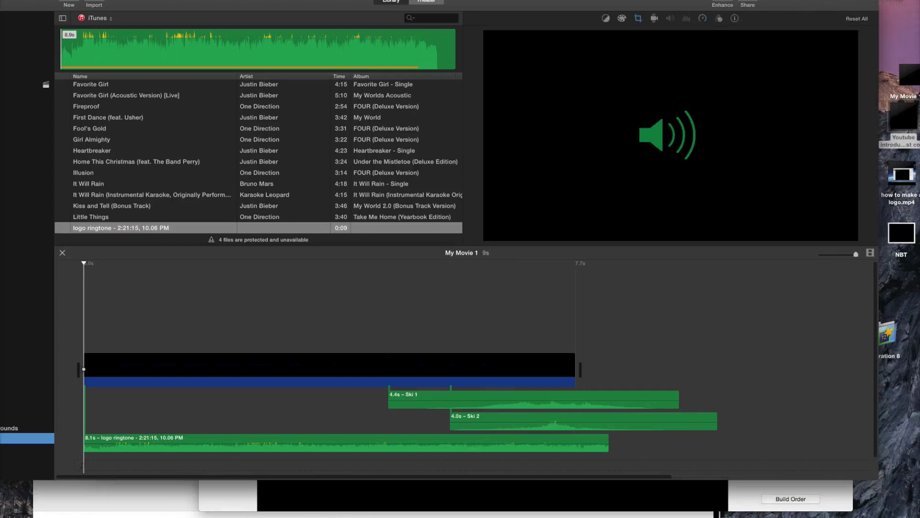
# Step: Show the available transitions, and play the movie from the start through the Ski 1 and Ski 2 sounds
pyautogui.click(27, 406)
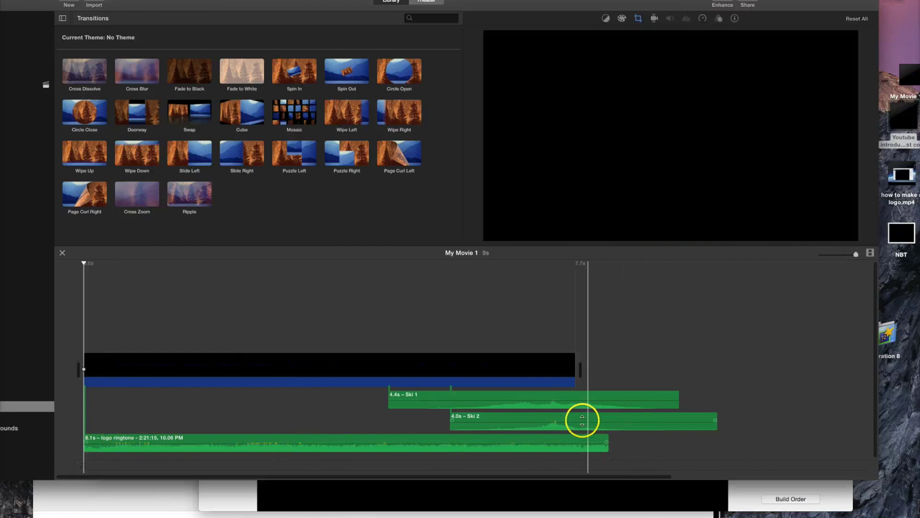
pyautogui.press('space')
pyautogui.moveTo(489, 361); pyautogui.dragTo(464, 405)
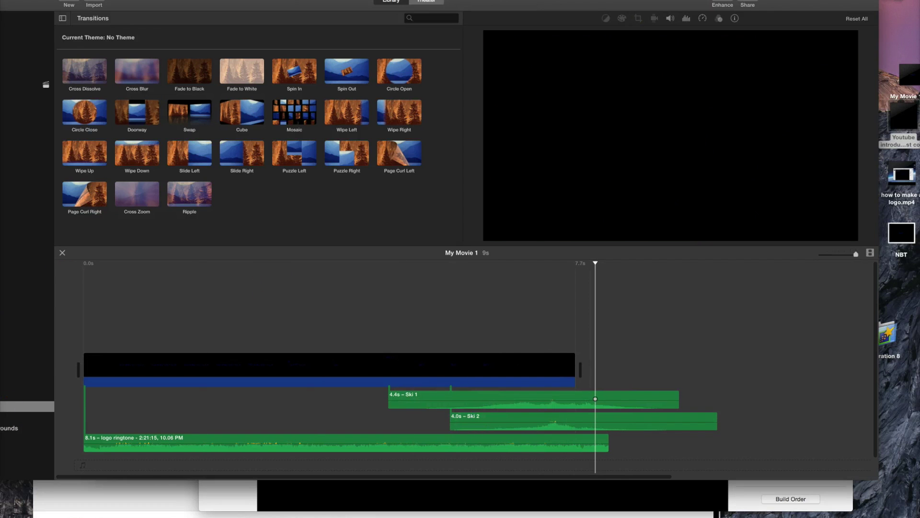
# Step: Open the sound effects library, preview Big Waterfall, search the effects for "ski", and preview Auto Skid 3
pyautogui.moveTo(44, 3); pyautogui.dragTo(108, 3)
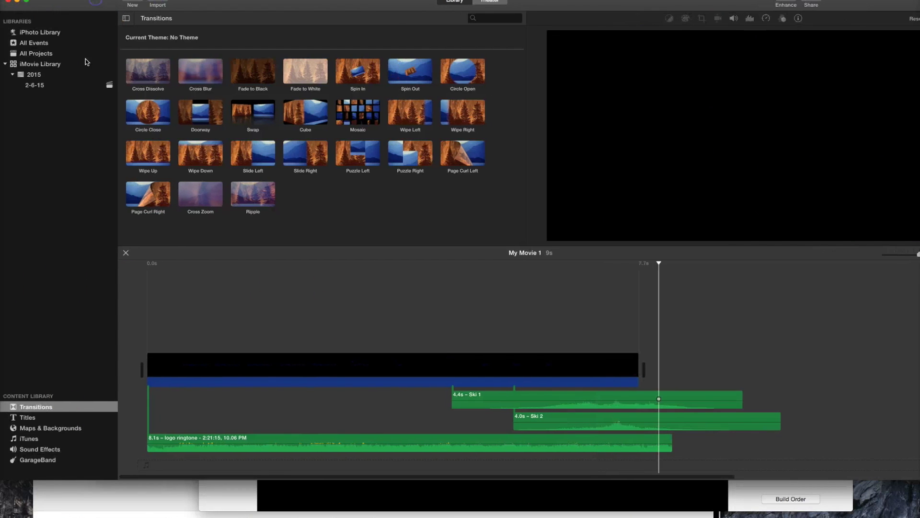
pyautogui.click(40, 449)
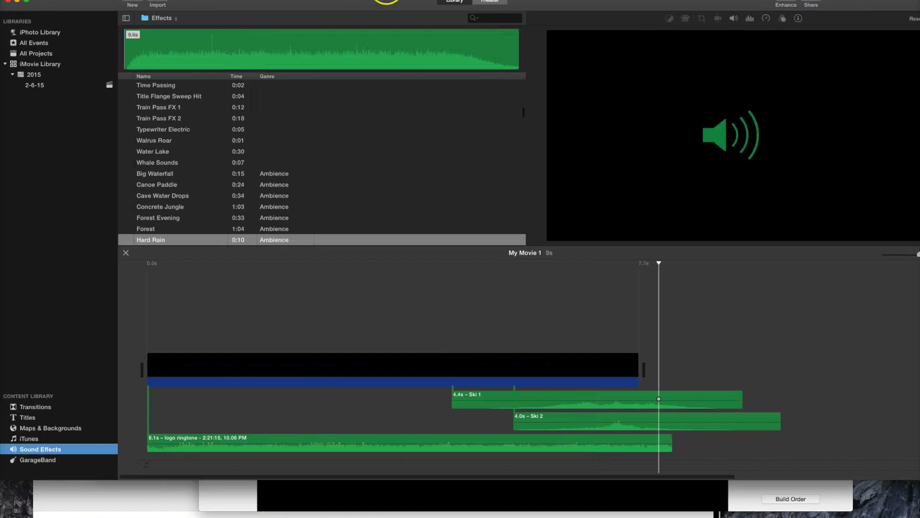
pyautogui.click(146, 174)
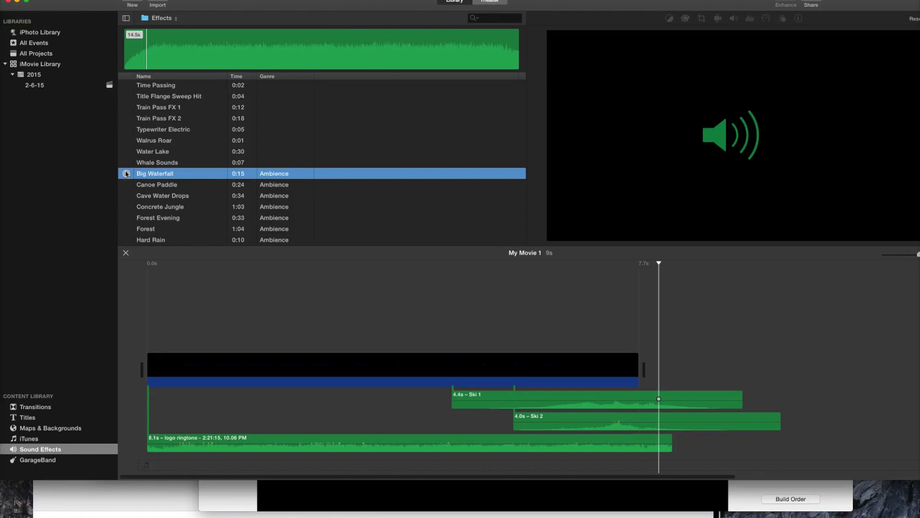
pyautogui.click(512, 18)
pyautogui.write('ski')
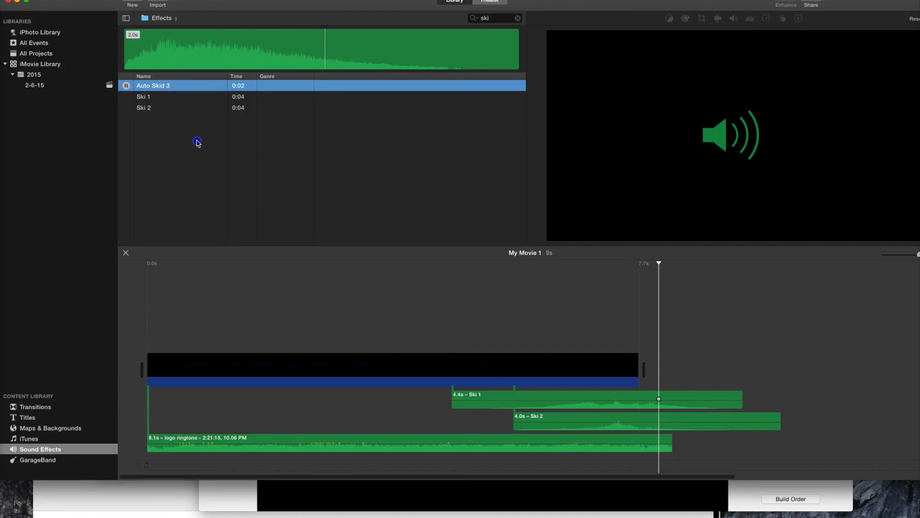
pyautogui.moveTo(218, 179); pyautogui.dragTo(206, 160)
pyautogui.moveTo(317, 300); pyautogui.dragTo(206, 75)
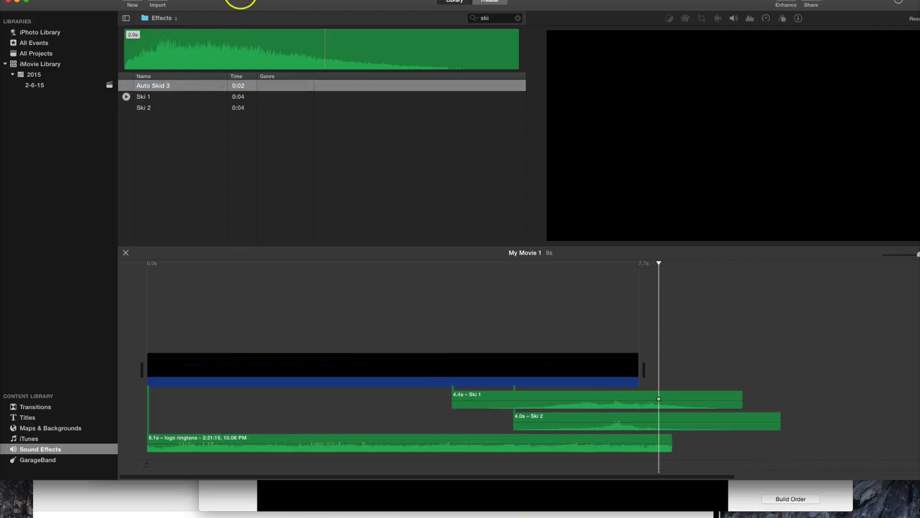
# Step: Bring the full timeline into view and play short passages where the Ski 1 and Ski 2 effects overlap near the clip's end
pyautogui.moveTo(240, 1); pyautogui.dragTo(185, 0)
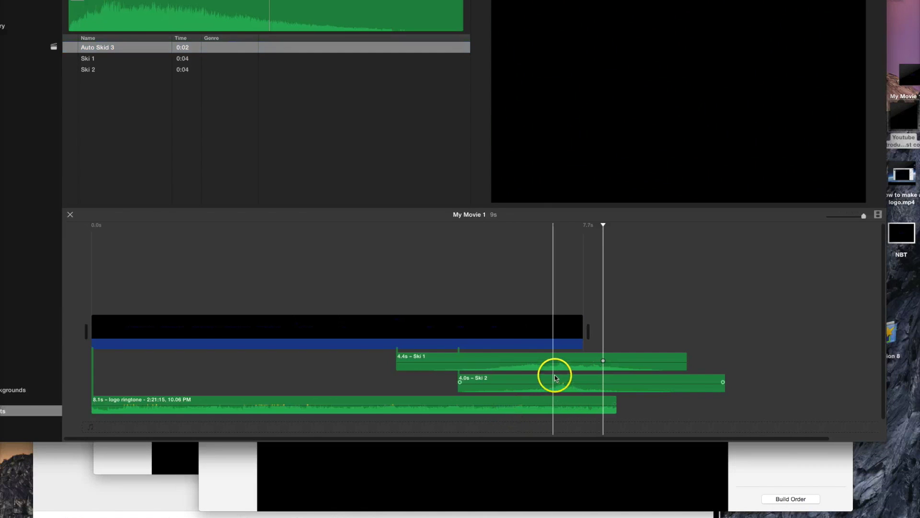
pyautogui.click(864, 216)
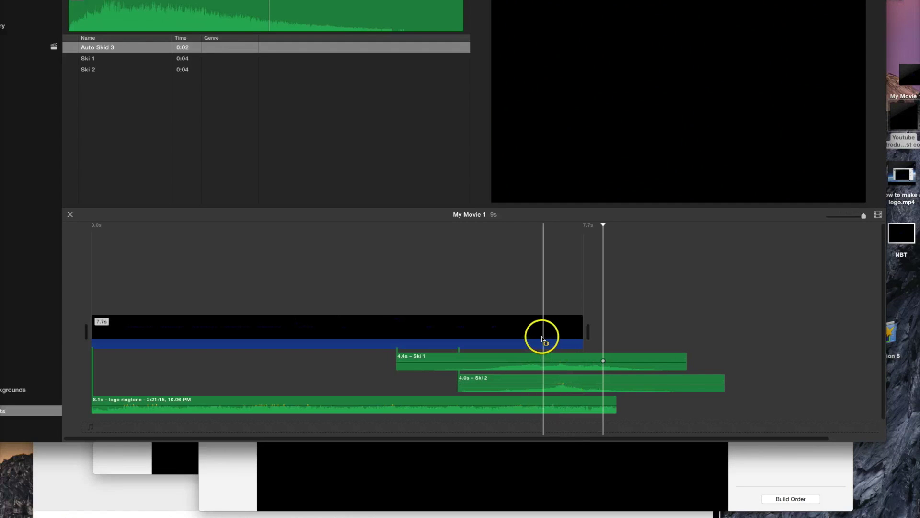
pyautogui.press('space')
pyautogui.press('space')
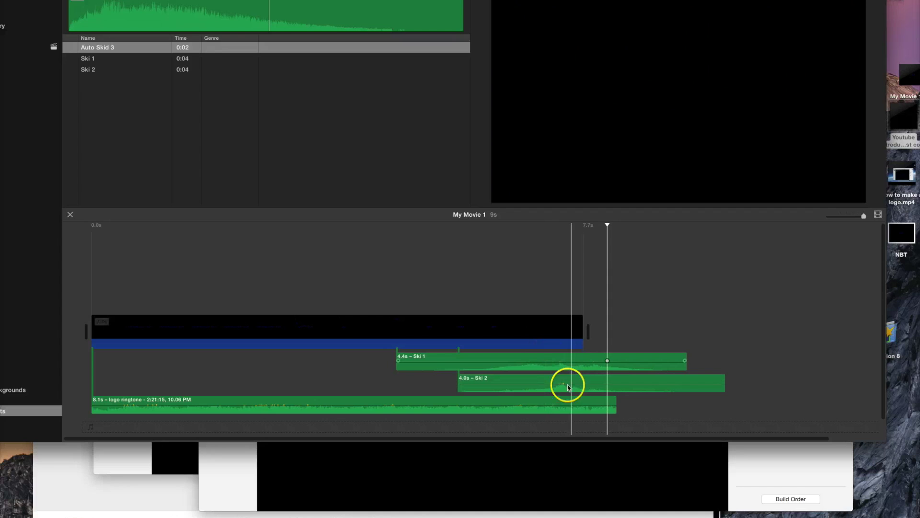
pyautogui.press('space')
pyautogui.press('space')
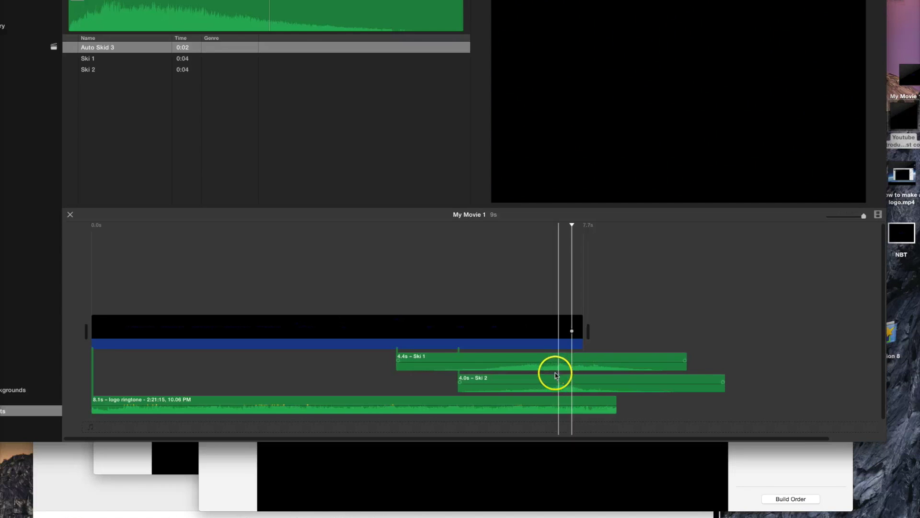
# Step: Return the playhead to the start of My Movie 1 and play the movie full screen
pyautogui.click(93, 241)
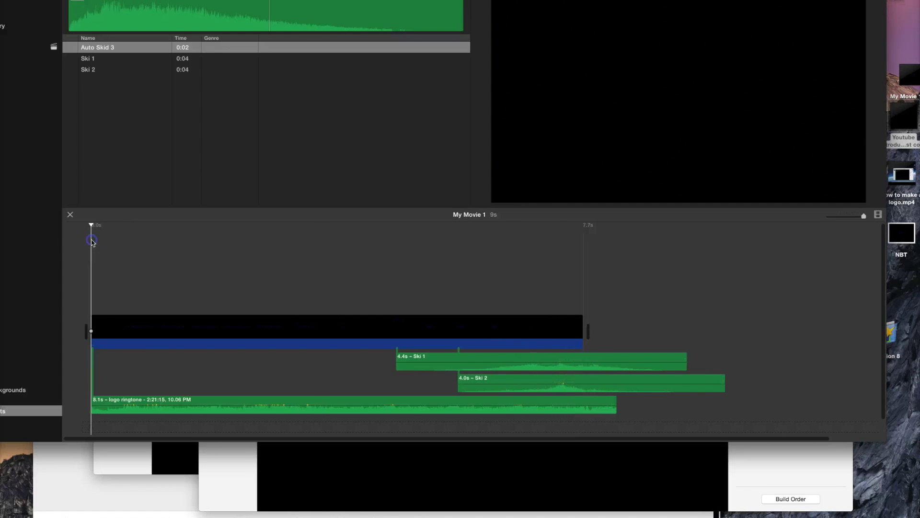
pyautogui.moveTo(754, 145)
pyautogui.click(719, 188)
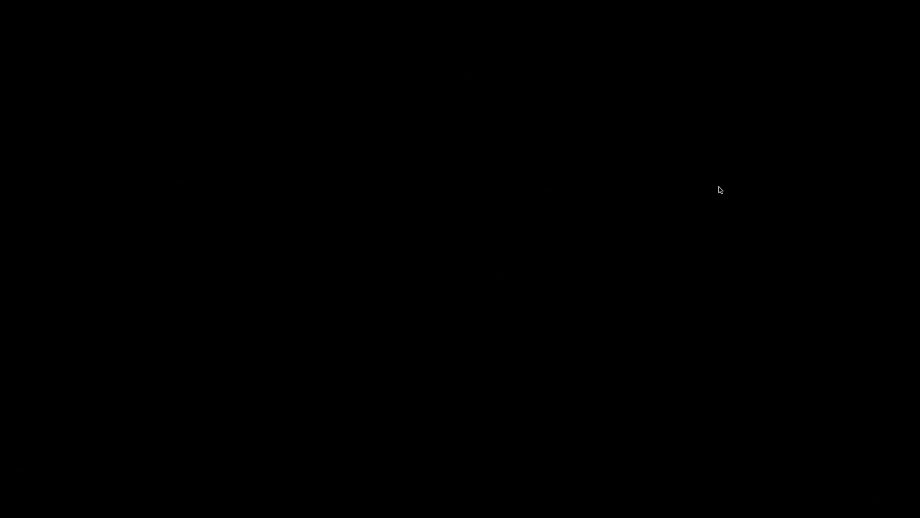